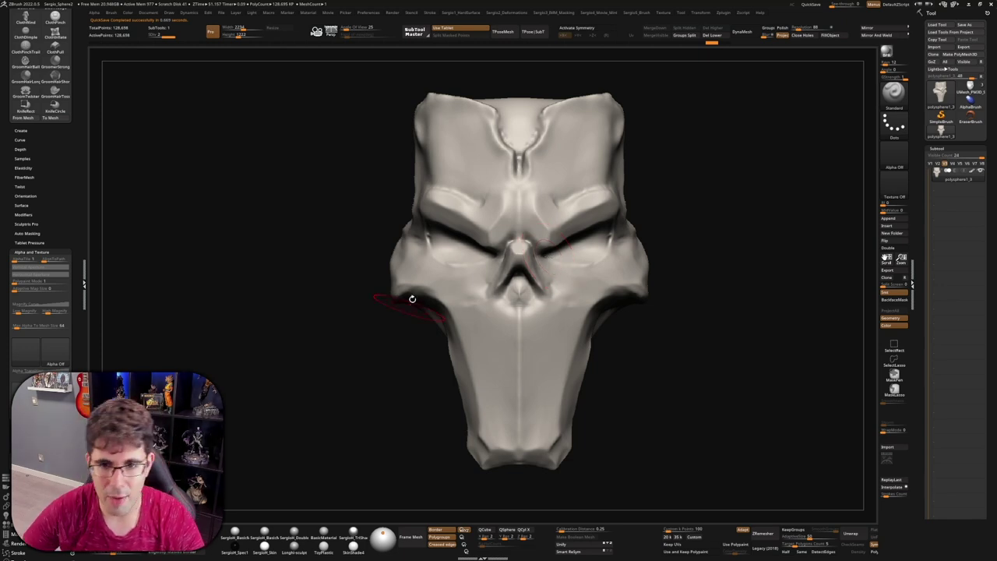
Switch the brush to a Spray stroke with the striped scratch alpha
drag(671, 198, 657, 231)
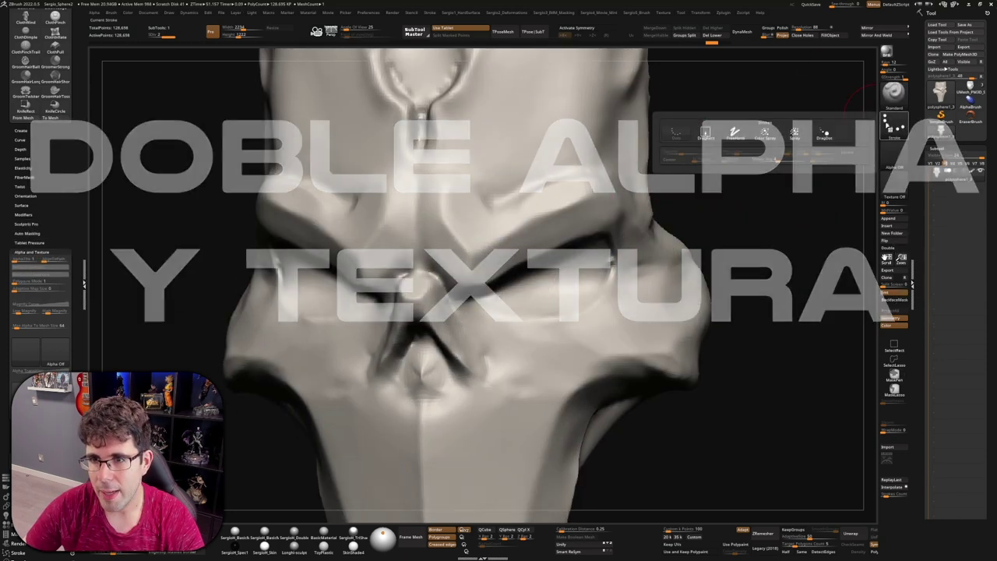
click(894, 123)
click(807, 135)
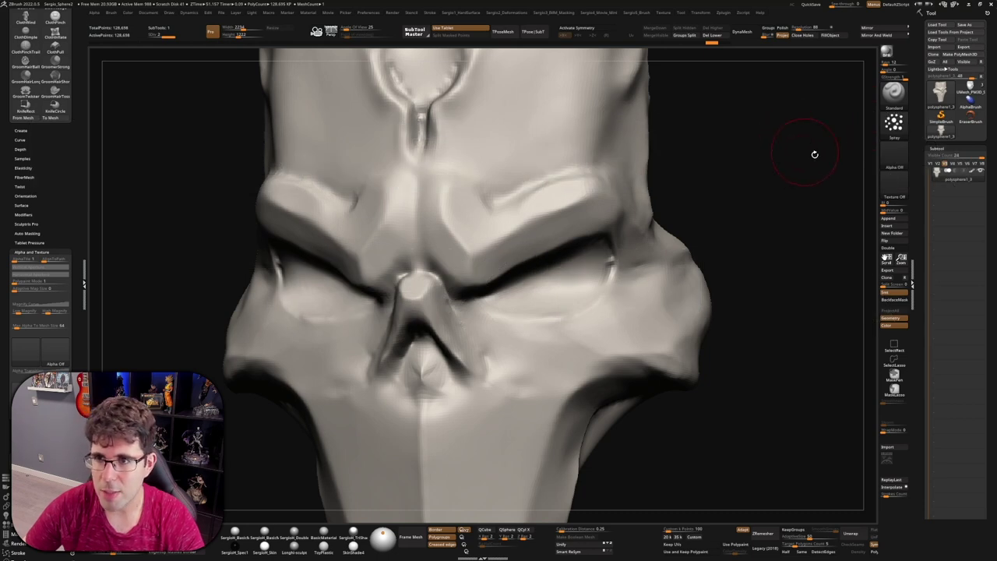
click(894, 156)
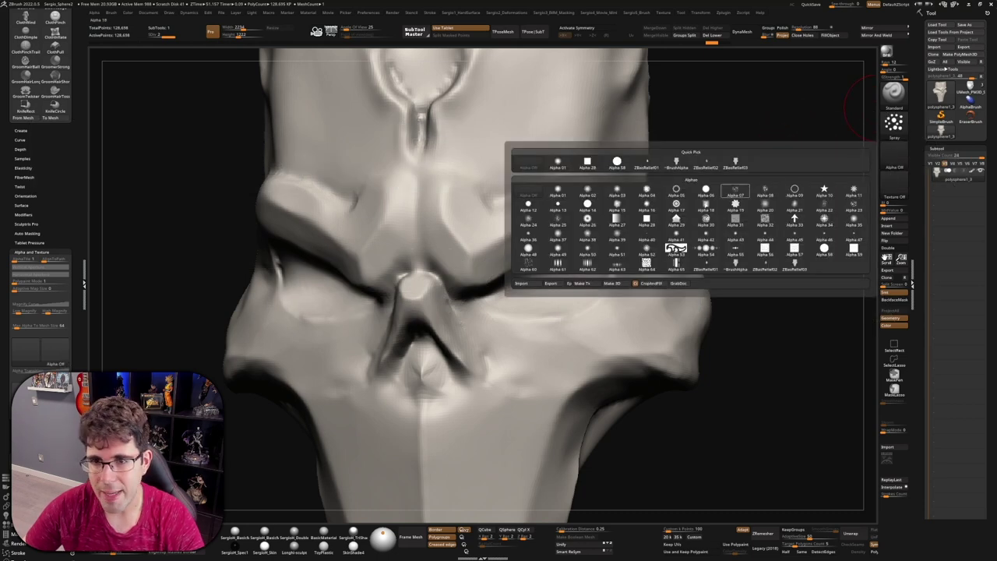
click(558, 265)
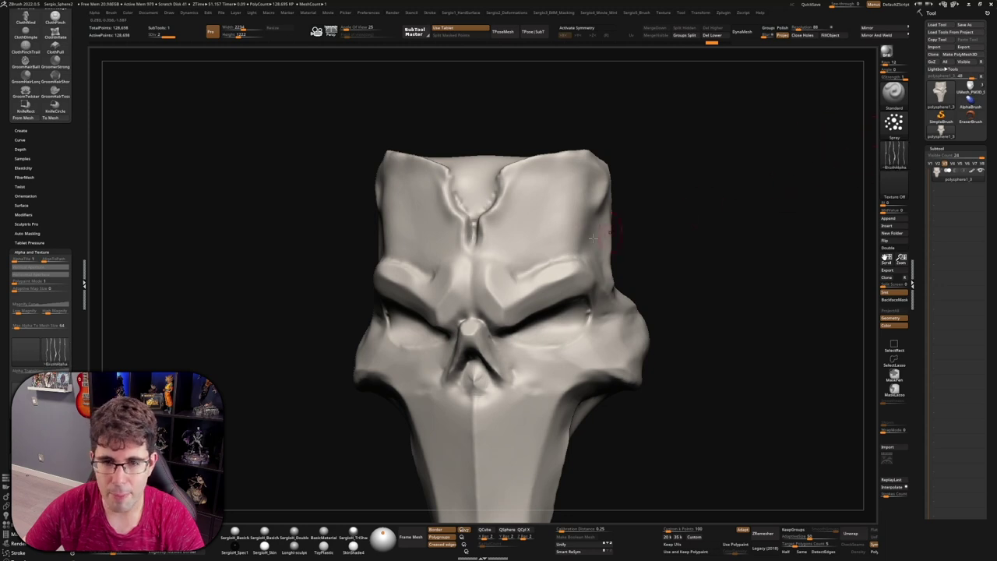
scroll(710, 189, up, 3)
Test-spray scratch marks across the forehead, undoing each attempt
drag(510, 257, 596, 254)
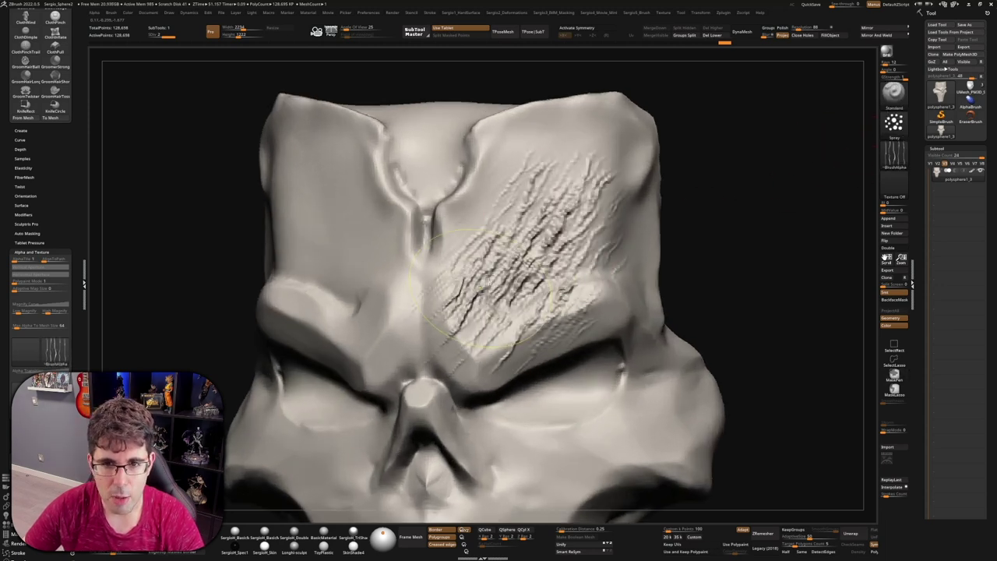
key(ctrl+z)
drag(608, 185, 515, 350)
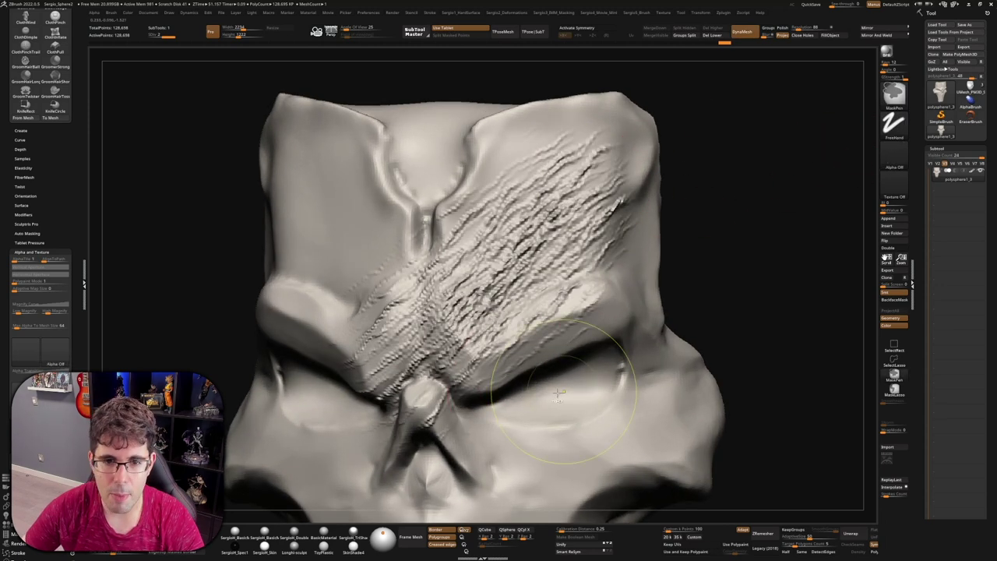
scroll(589, 282, down, 3)
key(ctrl+z)
Try scratch marks on the right cheek several times, undoing each one
mouse_move(589, 282)
mouse_down()
mouse_move(514, 358)
mouse_move(476, 425)
mouse_up()
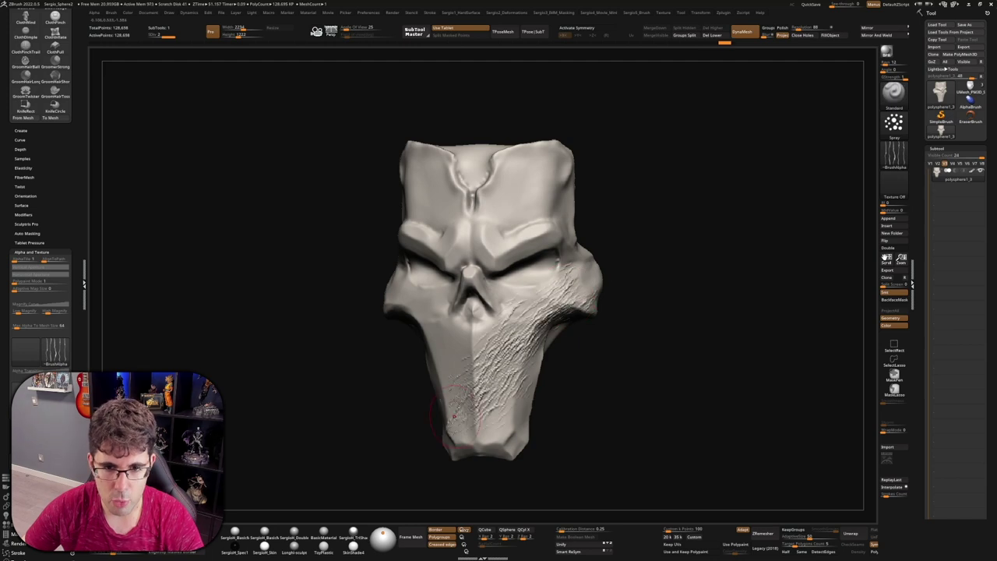
key(ctrl+z)
drag(584, 277, 487, 366)
scroll(533, 325, up, 3)
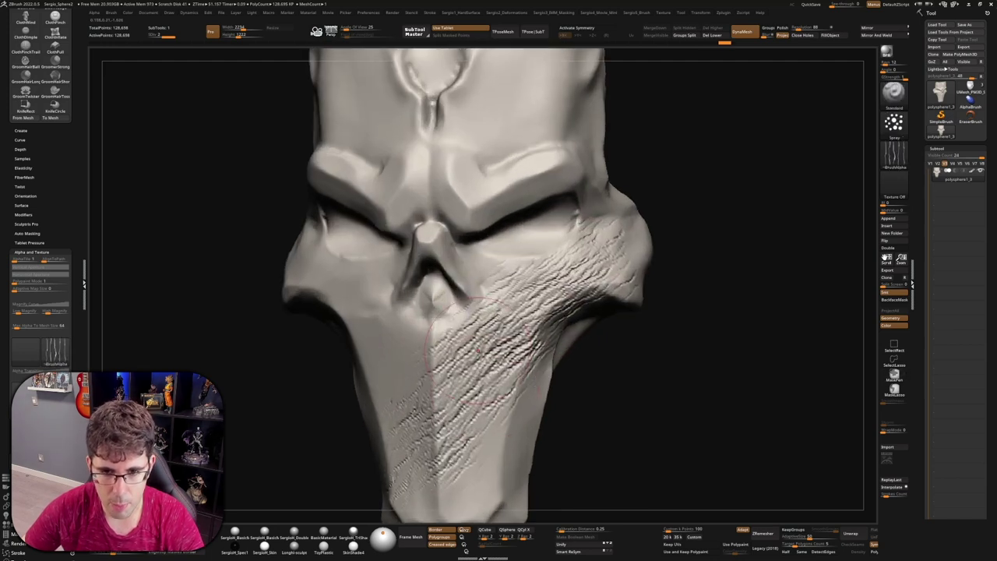
key(ctrl+z)
mouse_move(638, 219)
mouse_down()
mouse_move(413, 389)
mouse_move(366, 452)
mouse_up()
key(ctrl+z)
key(ctrl+z)
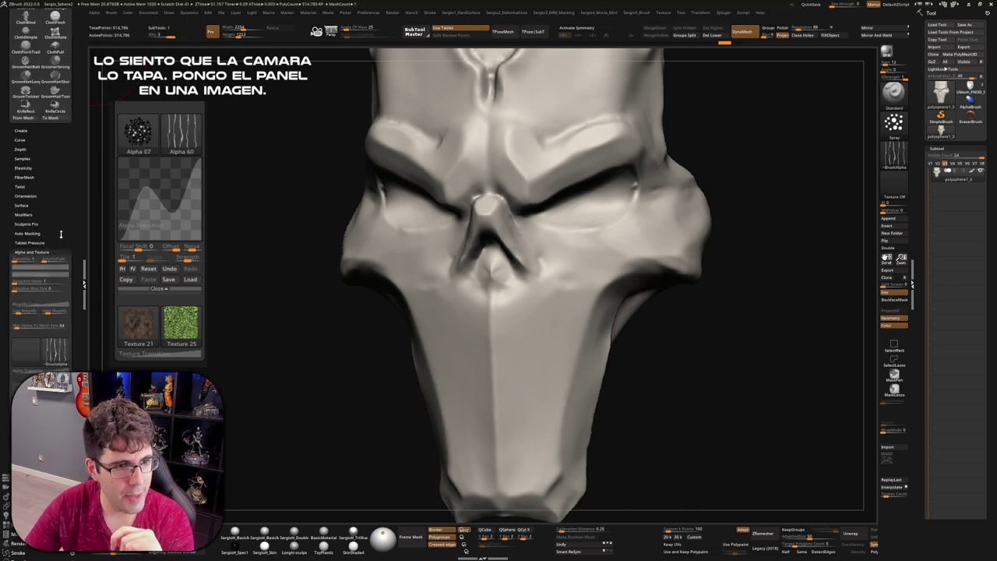
Load Alpha 07 into the brush's second alpha slot
scroll(37, 310, down, 2)
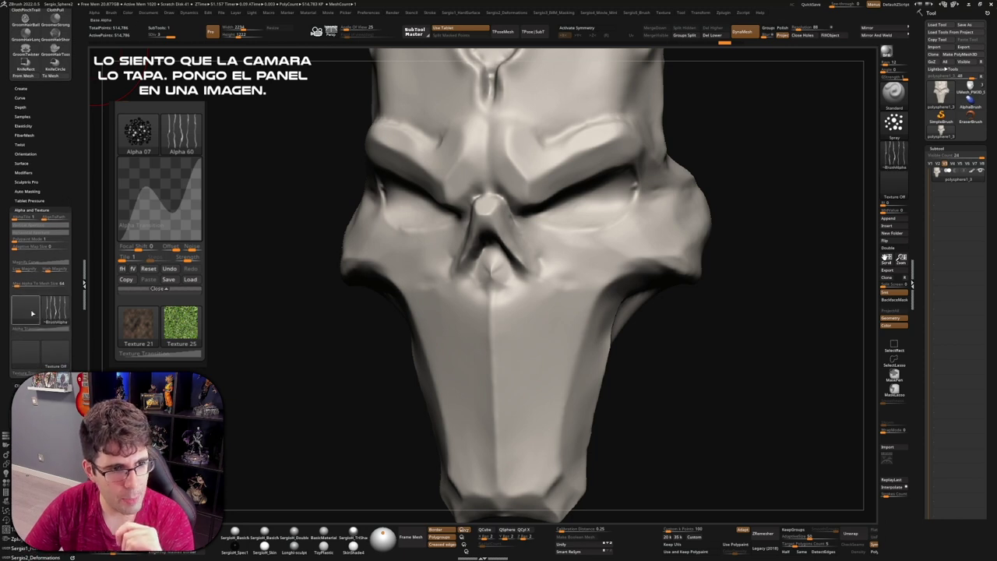
click(39, 313)
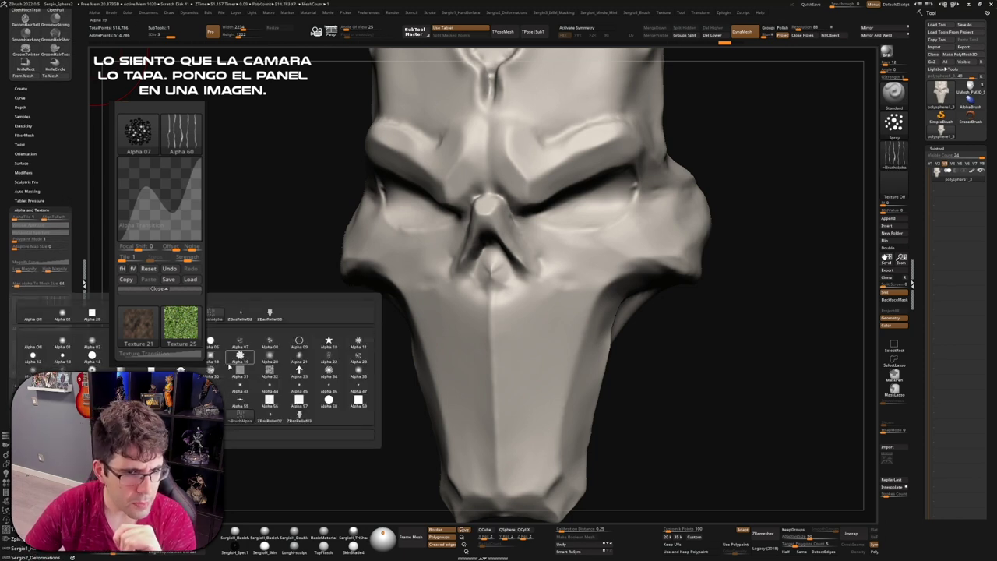
click(240, 343)
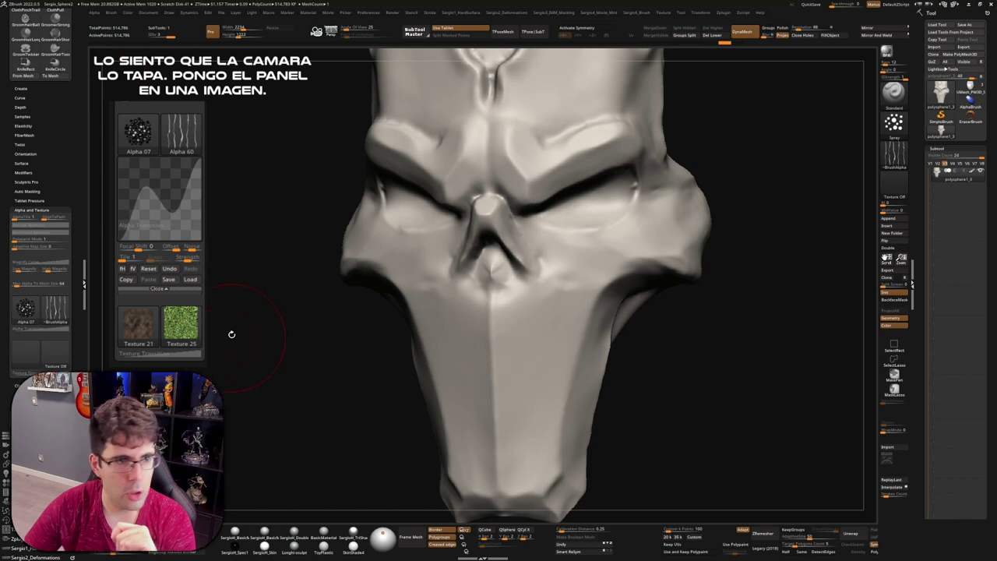
Test cracked strokes from cheek to chin, then undo them
mouse_move(557, 289)
mouse_down()
mouse_move(569, 366)
mouse_move(503, 452)
mouse_up()
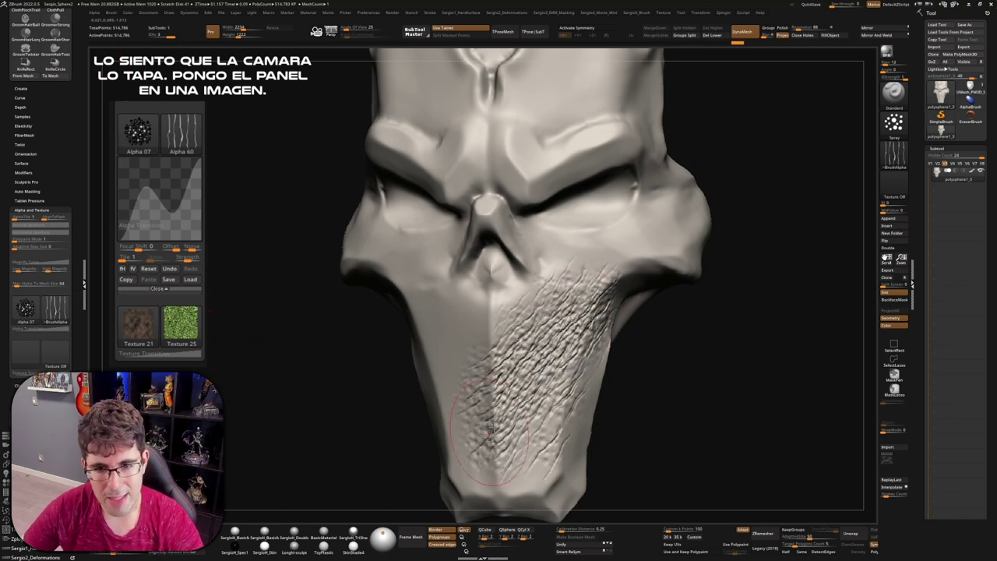
key(ctrl+z)
drag(646, 258, 499, 466)
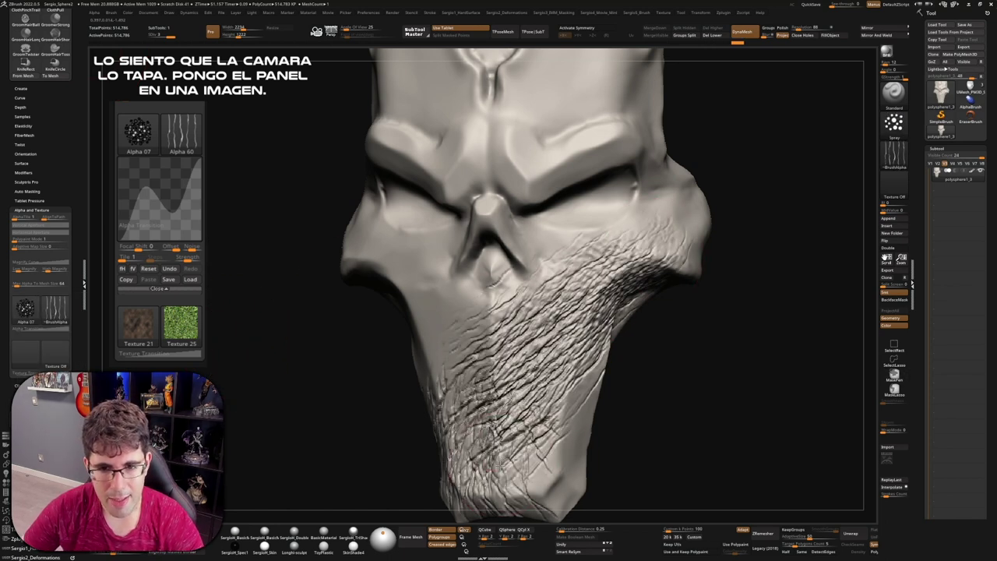
key(ctrl+z)
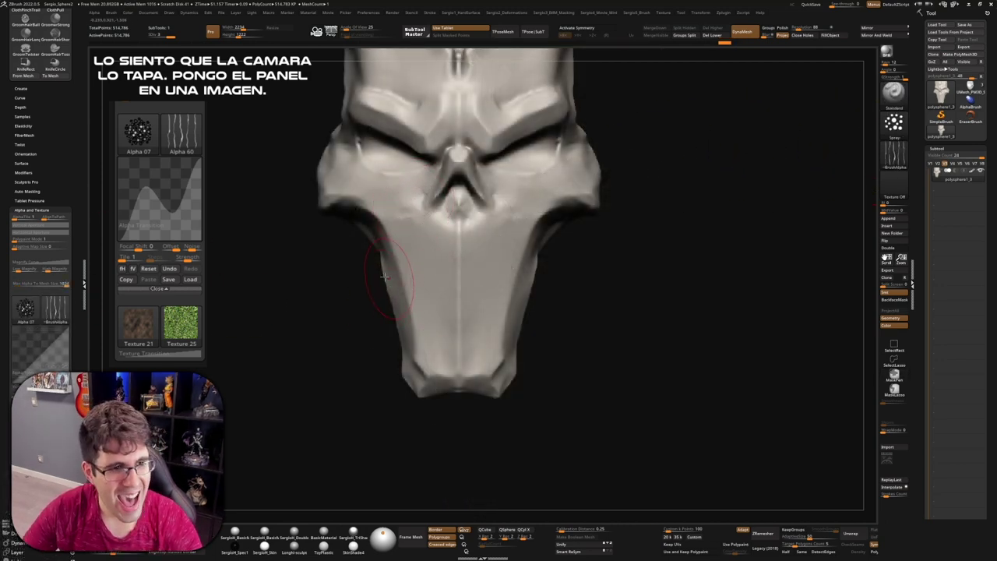
Set Max Alpha To Mesh Size to 565, enable Alpha Transition, and test bumpy strokes down the right cheek
click(44, 285)
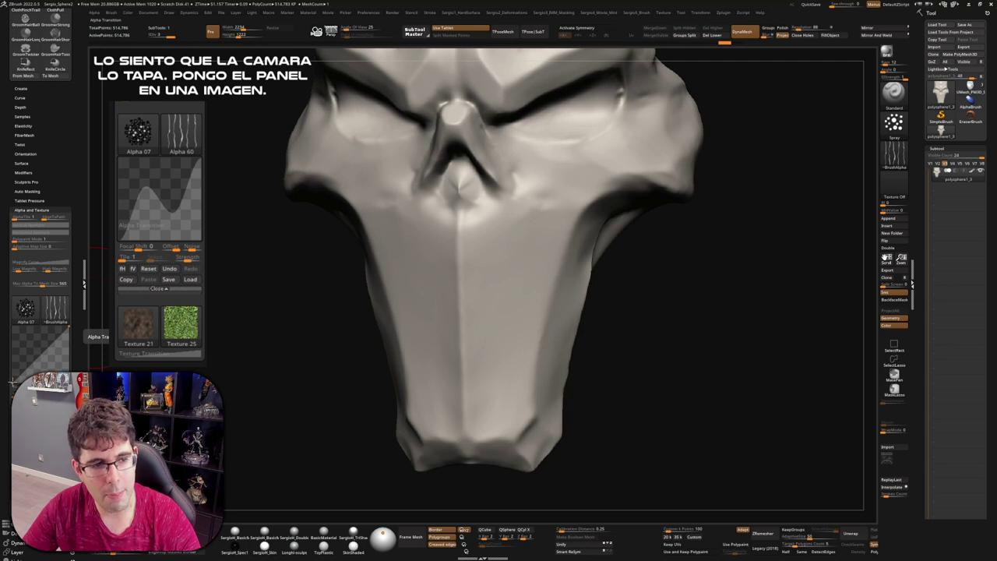
click(59, 311)
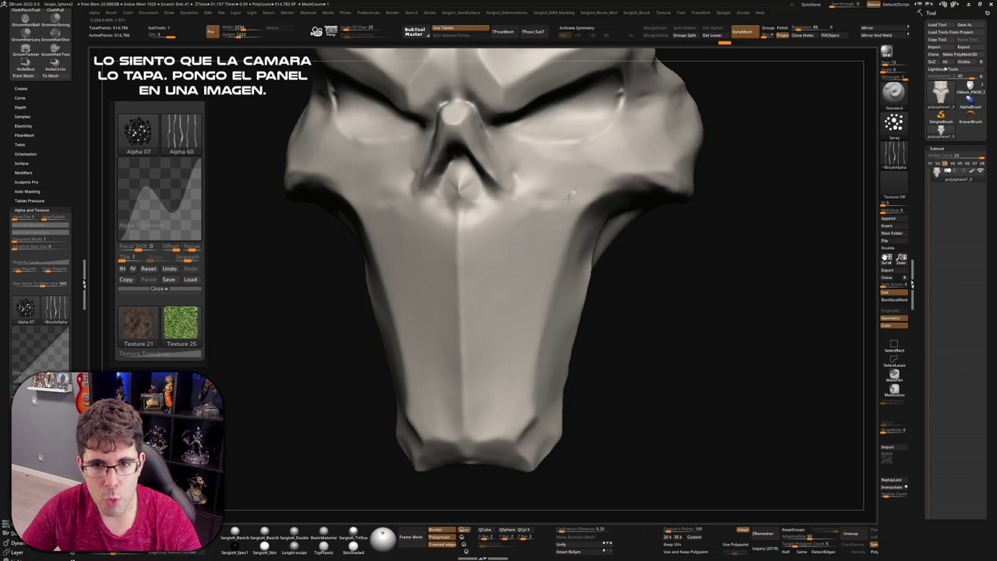
mouse_move(570, 195)
mouse_down()
mouse_move(534, 204)
mouse_move(545, 234)
mouse_move(511, 238)
mouse_move(546, 261)
mouse_move(526, 312)
mouse_move(545, 335)
mouse_move(475, 371)
mouse_up()
mouse_move(498, 339)
mouse_down()
mouse_move(514, 382)
mouse_move(464, 389)
mouse_up()
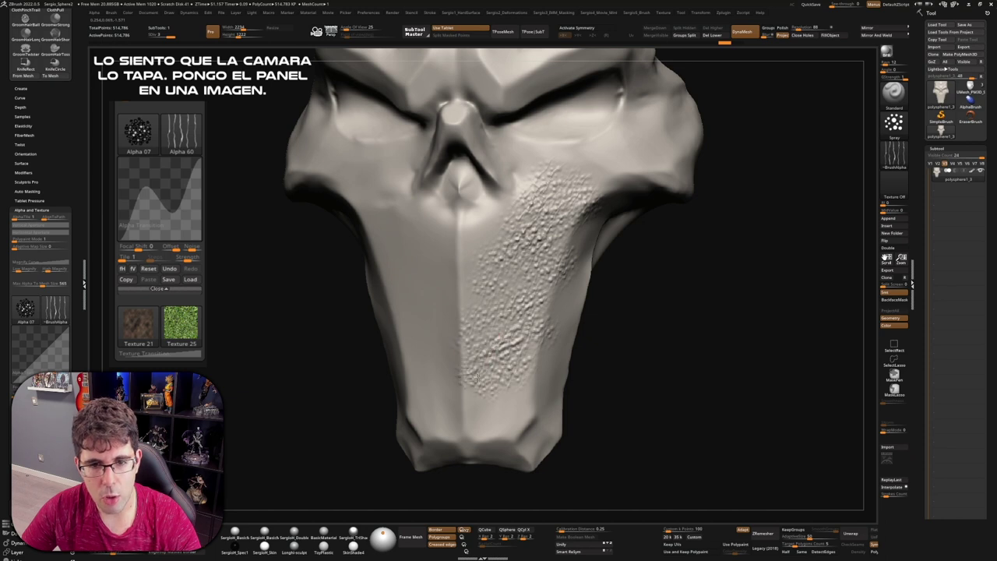
mouse_move(487, 357)
mouse_down()
mouse_move(477, 399)
mouse_move(448, 421)
mouse_up()
Sculpt test diagonal cracks across both cheeks, then undo all the detail
mouse_move(436, 335)
mouse_down()
mouse_move(456, 436)
mouse_move(448, 390)
mouse_up()
drag(393, 292, 460, 413)
drag(382, 234, 433, 355)
drag(406, 303, 420, 343)
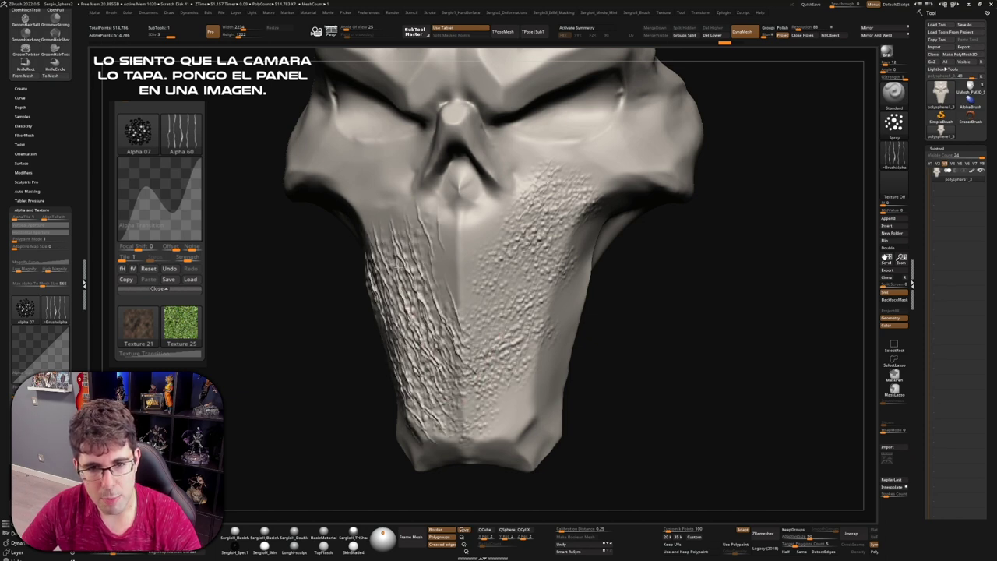
drag(390, 187, 437, 327)
key(ctrl+z)
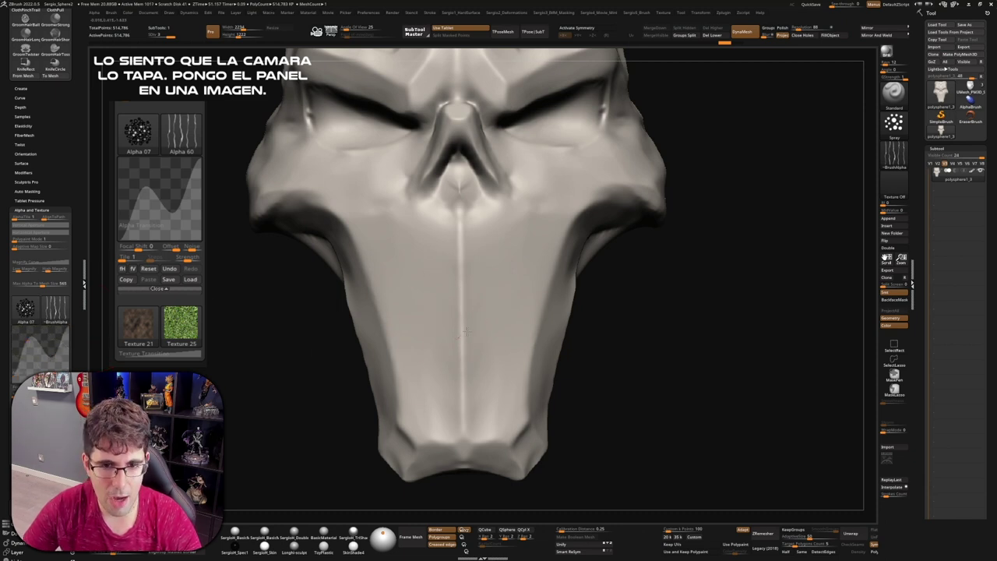
Spray cracked detail over the centre of the face and reshape the Alpha Transition curve into a hump
mouse_move(449, 354)
mouse_down()
mouse_move(510, 296)
mouse_move(545, 234)
mouse_move(421, 203)
mouse_move(366, 296)
mouse_move(496, 201)
mouse_move(608, 156)
mouse_move(593, 296)
mouse_move(530, 390)
mouse_move(498, 370)
mouse_move(483, 312)
mouse_move(374, 406)
mouse_up()
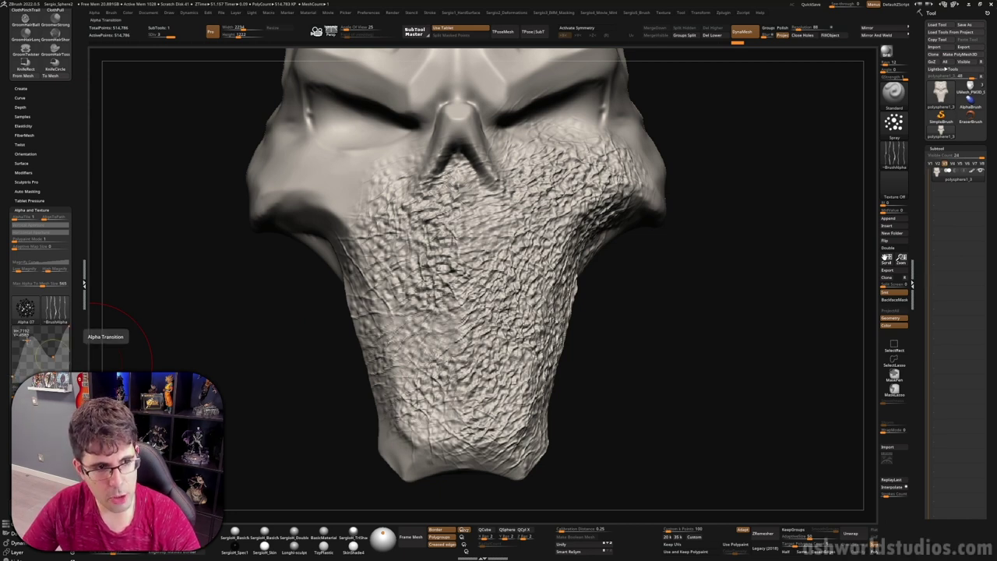
drag(28, 340, 48, 360)
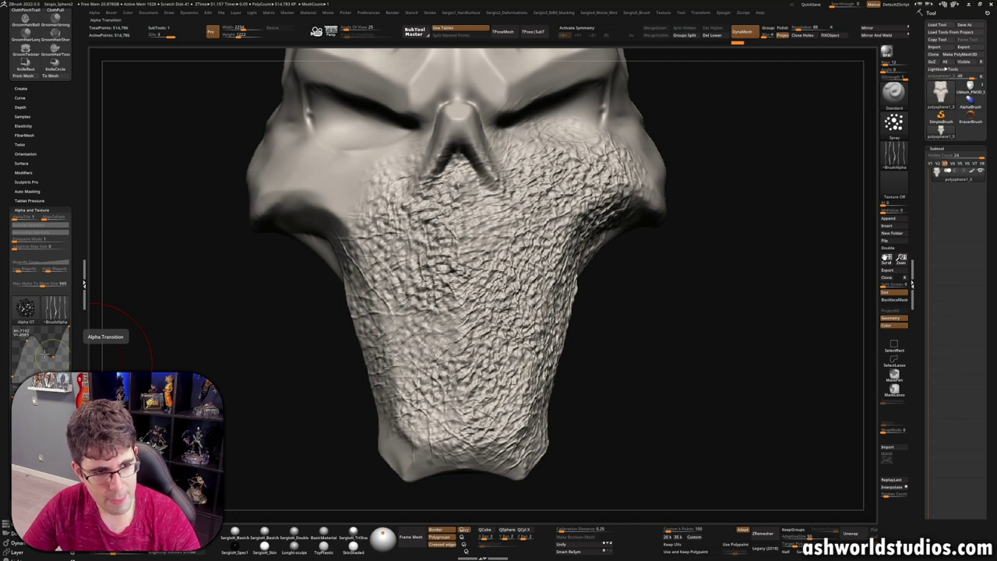
drag(56, 356, 51, 357)
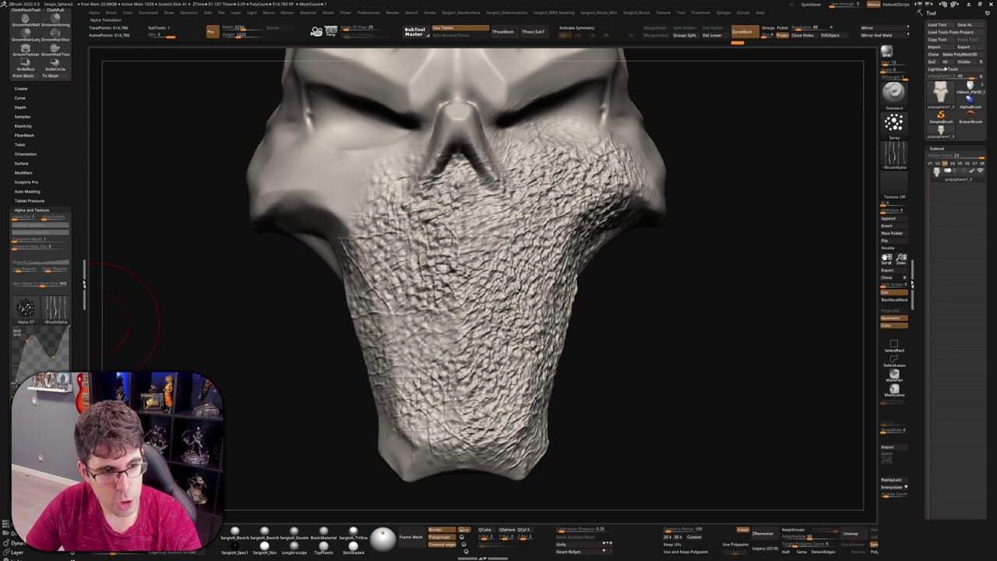
Add crosshatch texture on the left cheek and forehead, and lower the Alpha Transition curve peak
click(311, 173)
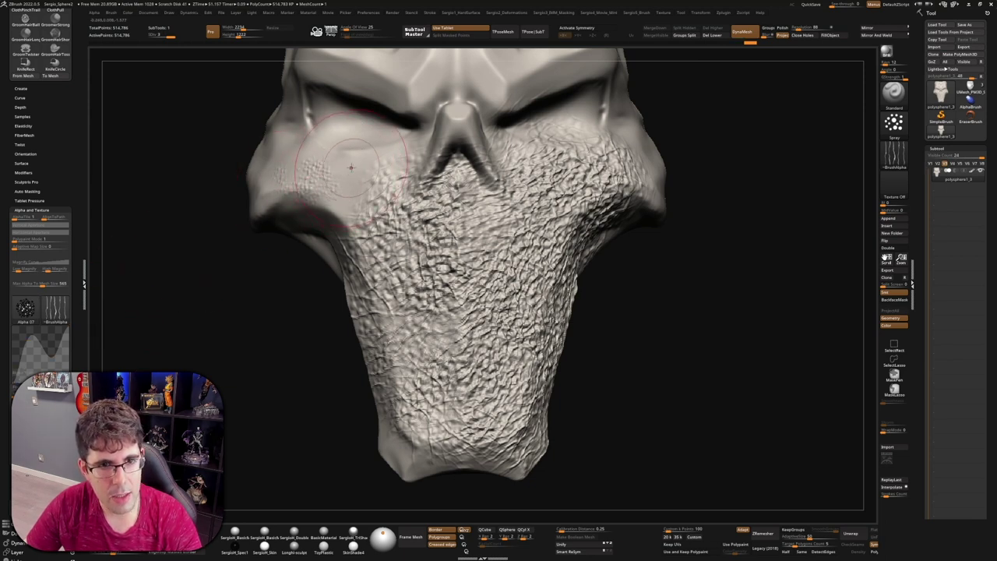
right_drag(447, 180, 397, 327)
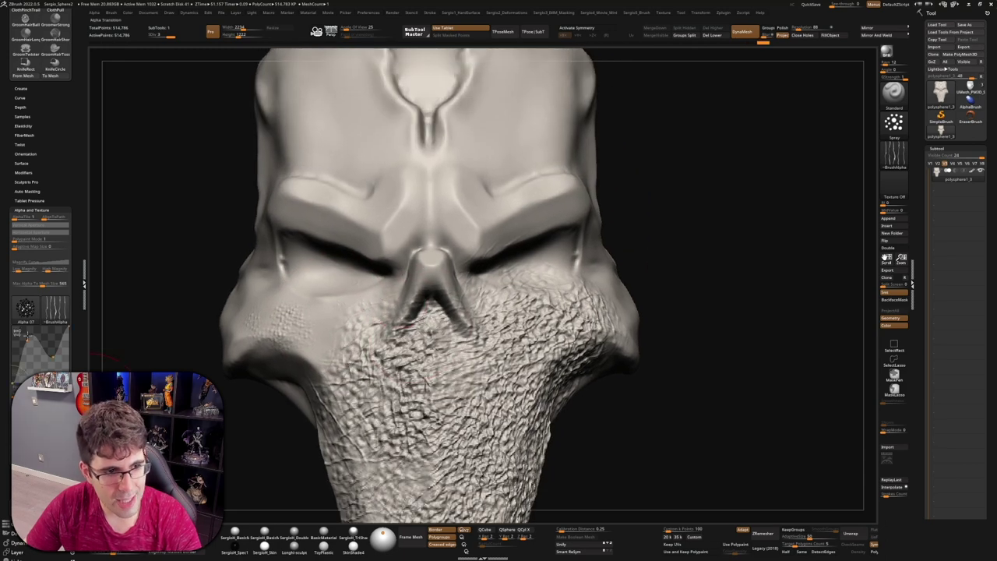
mouse_move(501, 156)
mouse_down()
mouse_move(405, 148)
mouse_move(530, 156)
mouse_move(498, 140)
mouse_up()
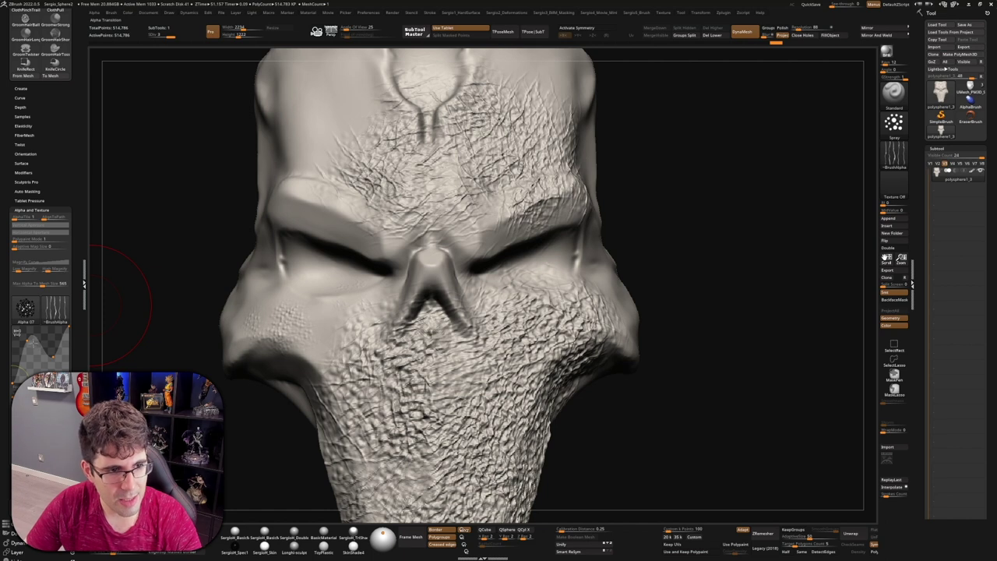
mouse_move(30, 339)
mouse_down()
mouse_move(31, 360)
mouse_move(53, 358)
mouse_up()
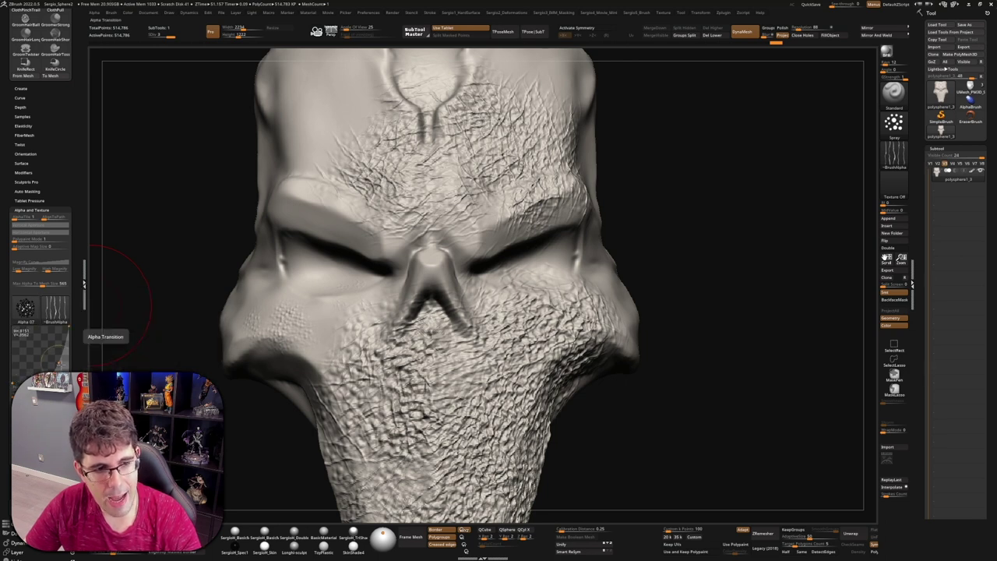
Drop a subdivision level, test-spray bumps on the right cheek, then undo them
key(shift+d)
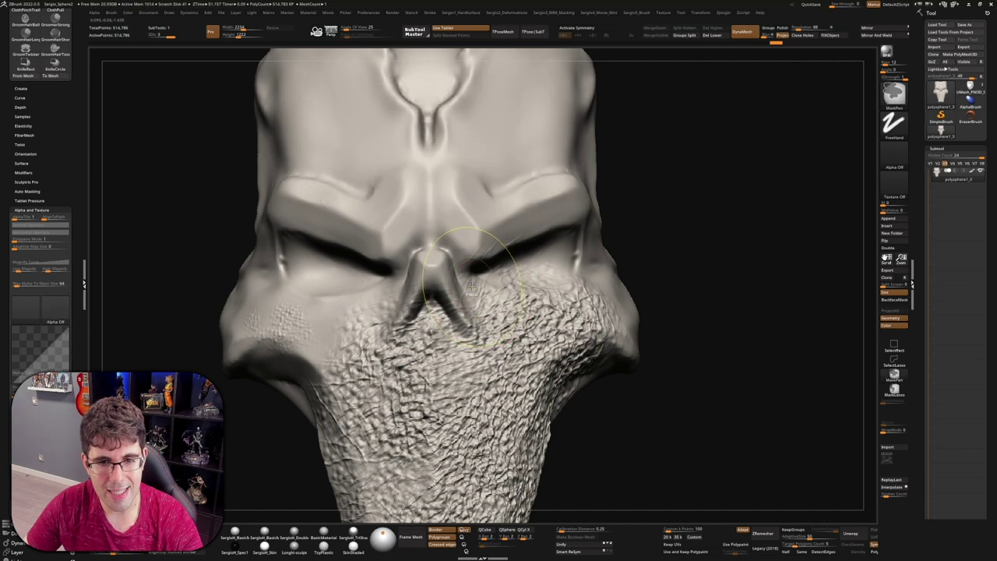
mouse_move(479, 263)
mouse_down()
mouse_move(534, 257)
mouse_move(472, 312)
mouse_move(483, 308)
mouse_move(456, 351)
mouse_move(425, 468)
mouse_move(370, 471)
mouse_move(343, 390)
mouse_move(380, 357)
mouse_move(311, 257)
mouse_move(304, 179)
mouse_up()
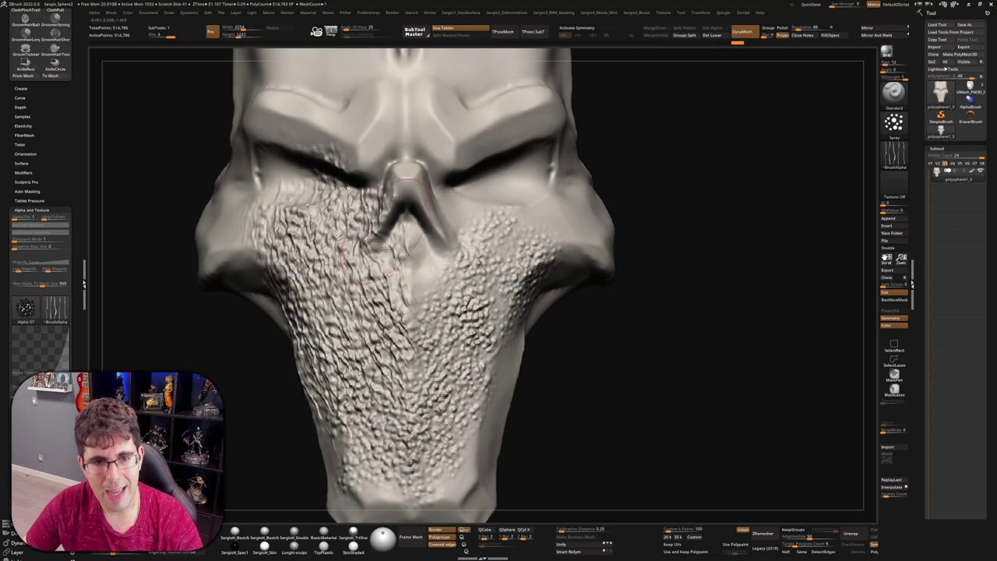
key(ctrl)
key(ctrl+z)
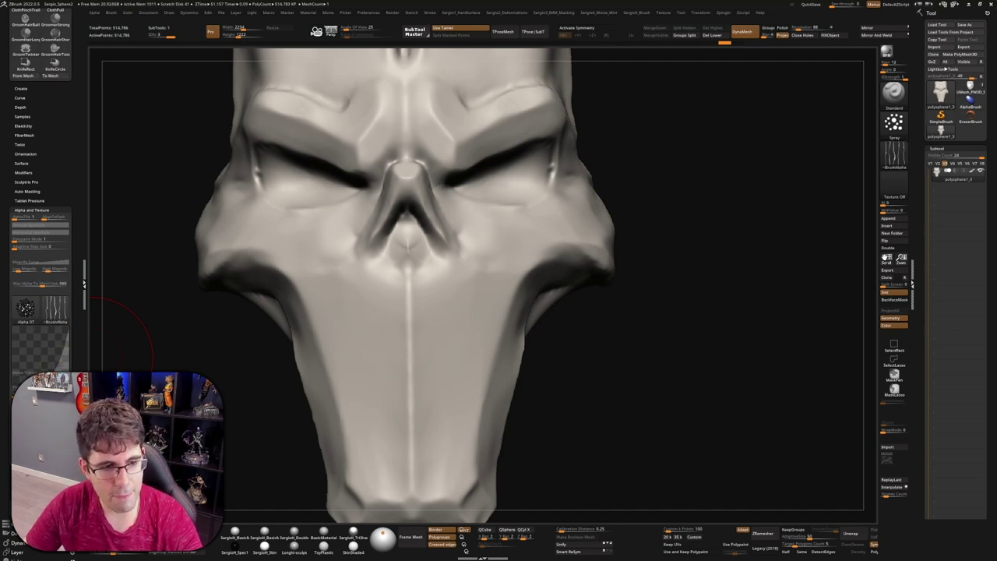
Frame the mask and load the green moss texture onto the brush
key(f)
key(space)
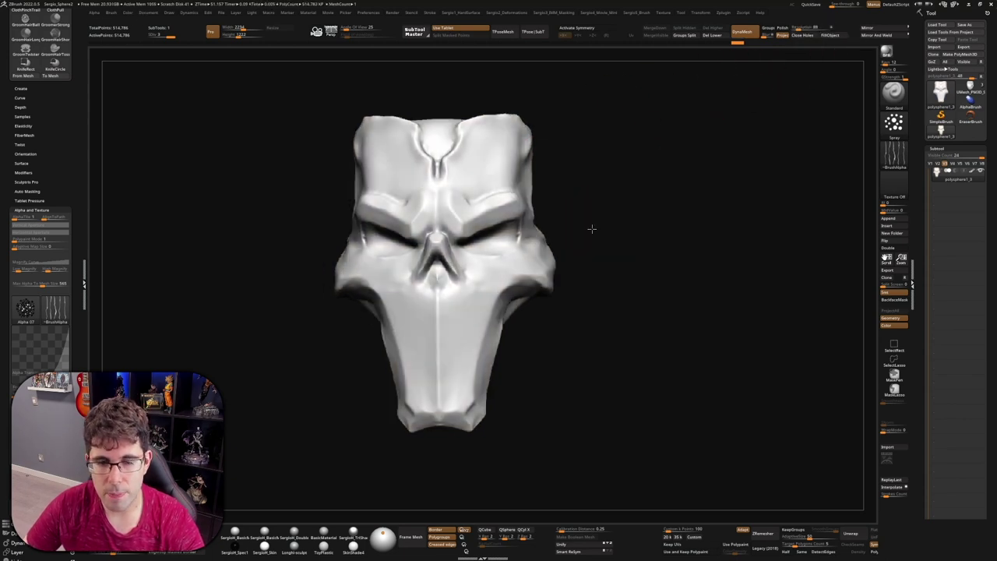
drag(593, 225, 460, 292)
key(space)
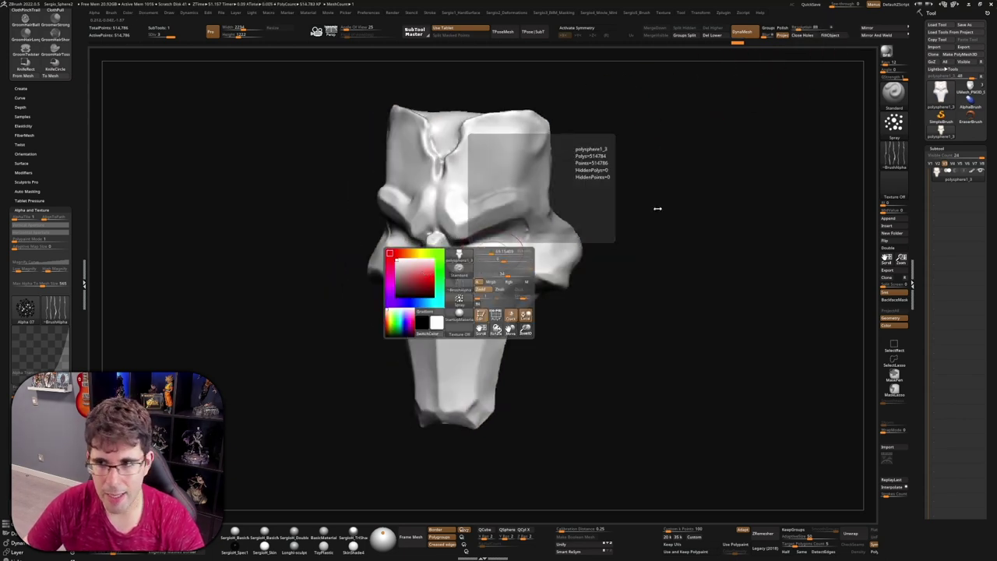
click(893, 187)
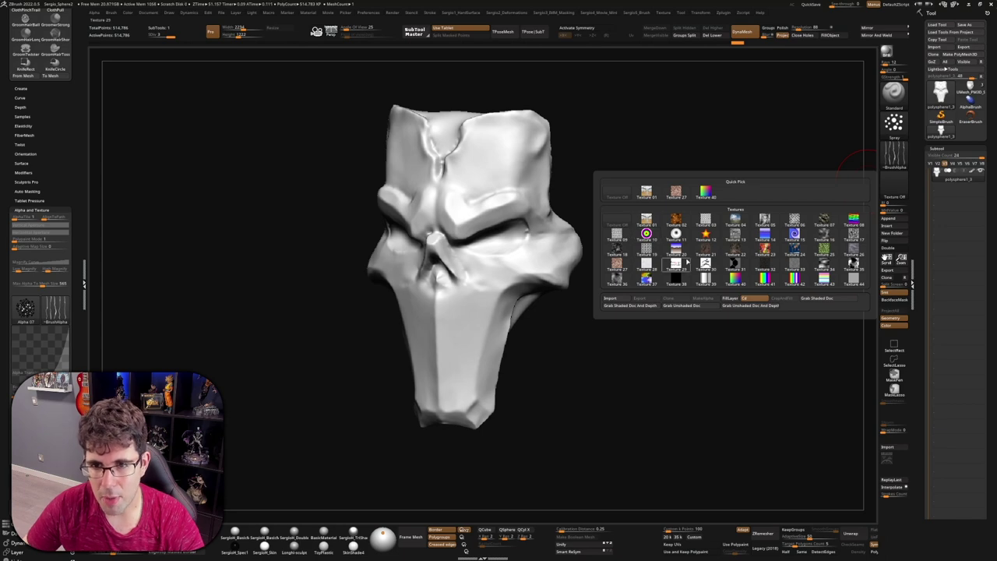
click(824, 251)
Test-spray green moss over the right cheek and chin, undoing all trial paint
mouse_move(657, 219)
mouse_down()
mouse_move(701, 233)
mouse_move(598, 300)
mouse_move(545, 374)
mouse_up()
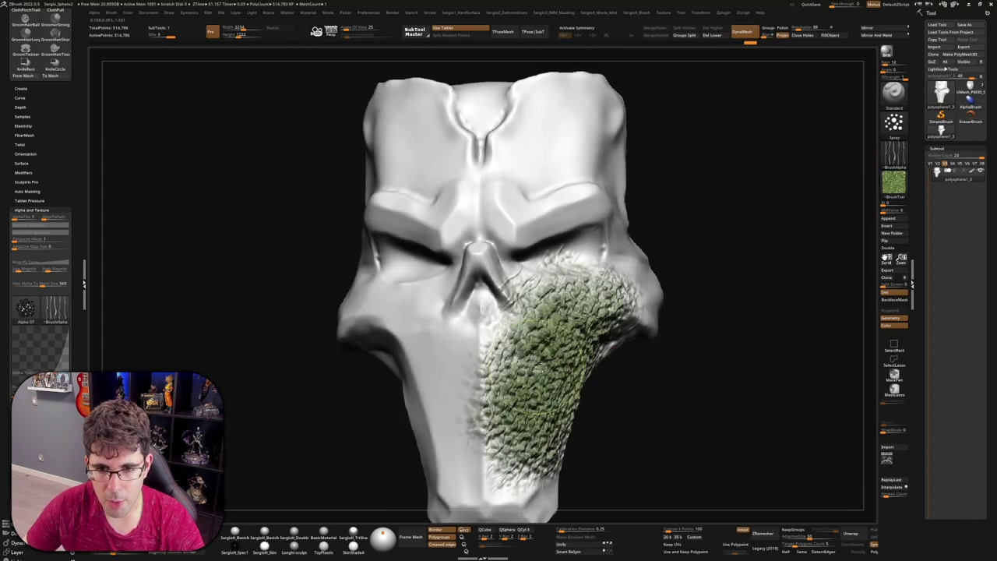
key(ctrl+z)
key(space)
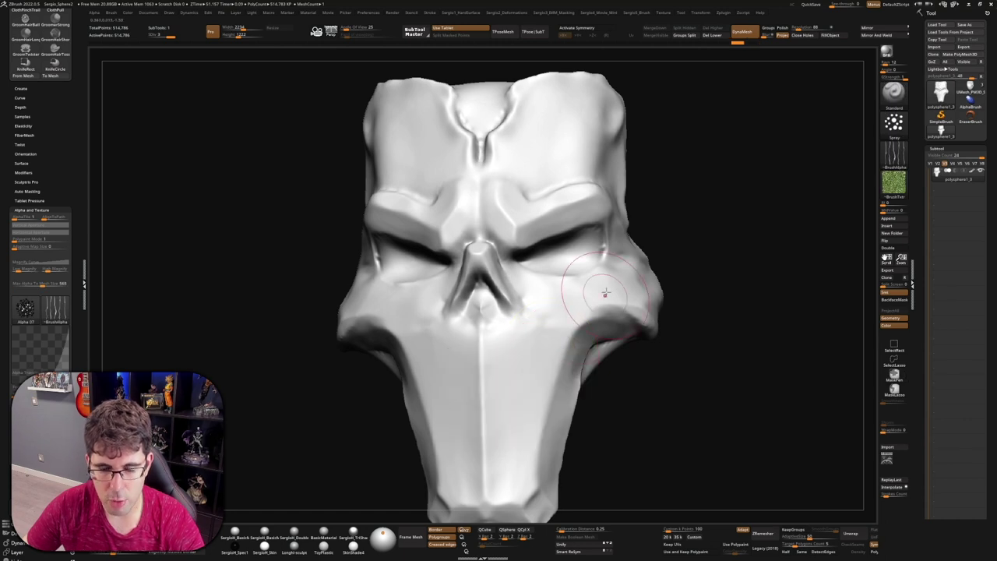
mouse_move(590, 289)
mouse_down()
mouse_move(529, 289)
mouse_move(459, 374)
mouse_up()
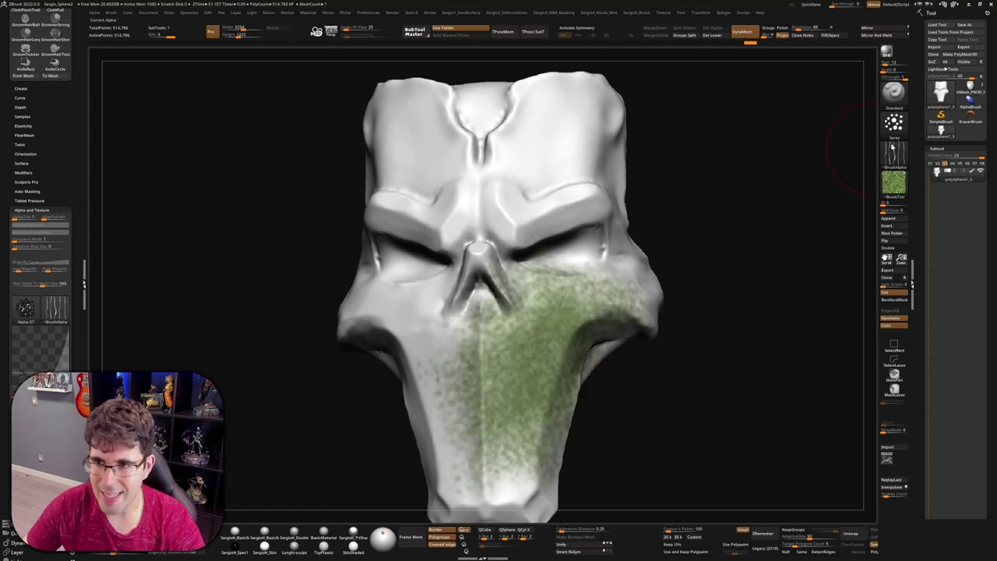
key(ctrl)
key(ctrl+z)
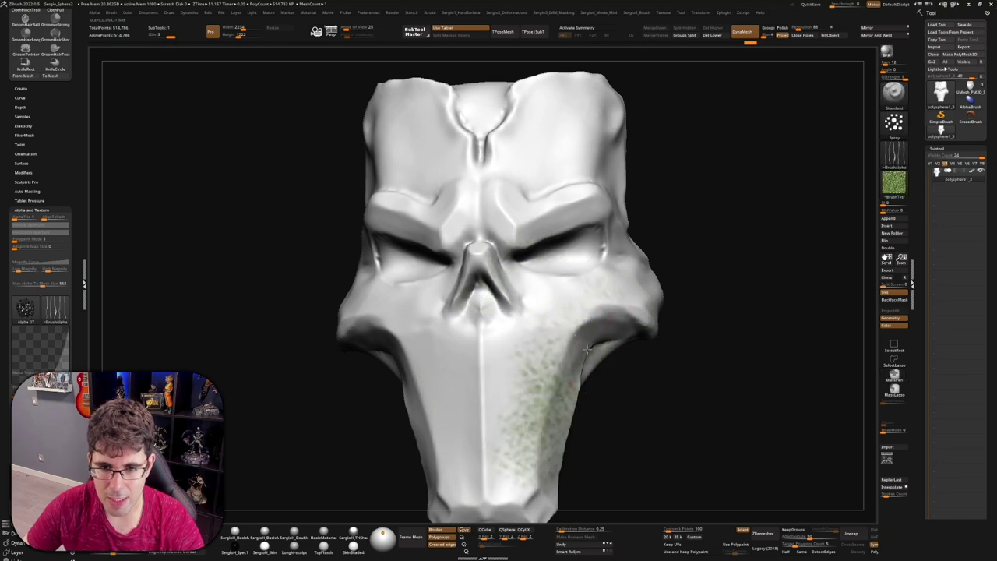
mouse_move(592, 328)
mouse_down()
mouse_move(549, 321)
mouse_move(546, 335)
mouse_up()
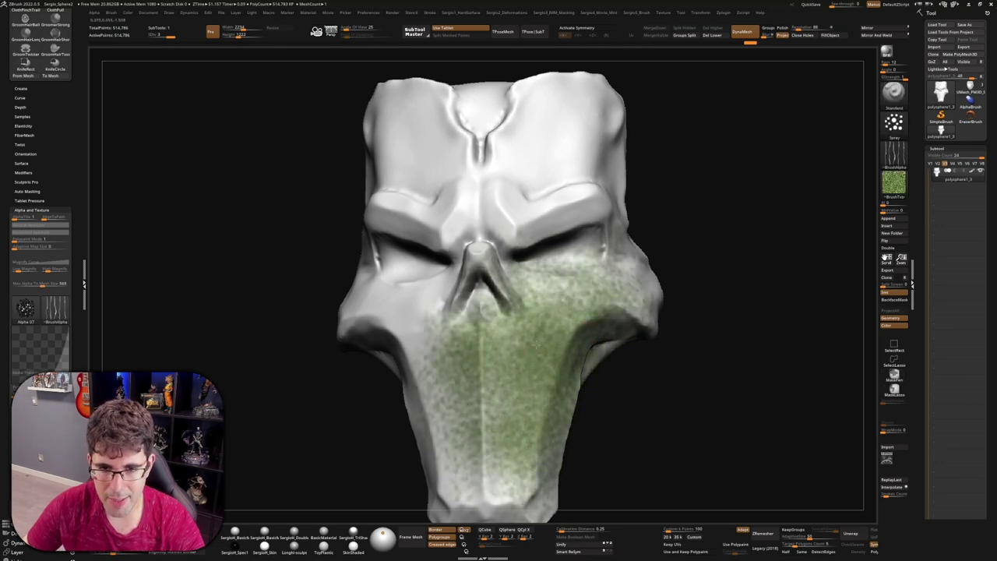
mouse_move(545, 335)
right_down()
mouse_move(569, 390)
mouse_move(546, 374)
mouse_move(590, 312)
right_up()
key(ctrl+z)
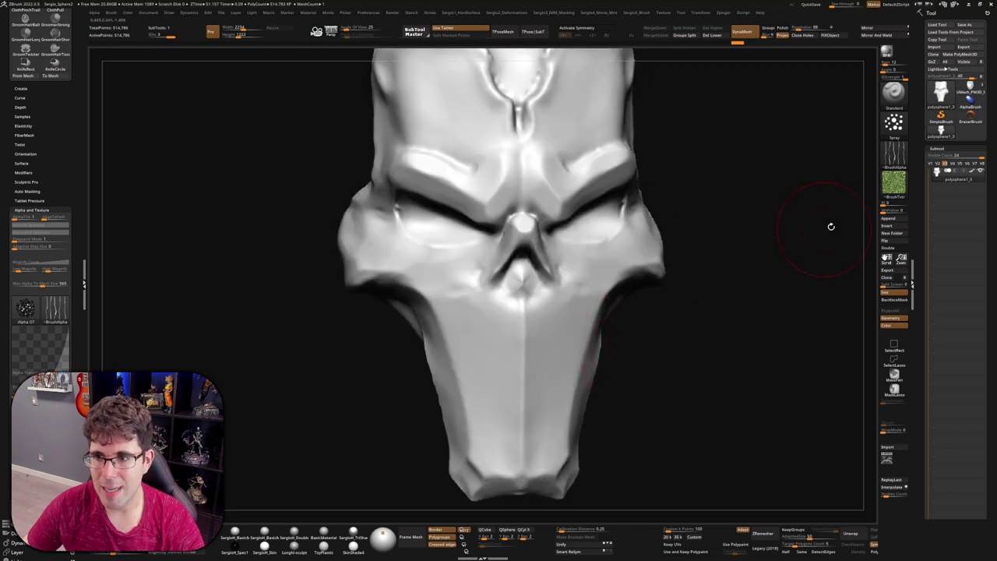
Spray grainy green moss texture over the lower right face and the area below the nose
click(264, 537)
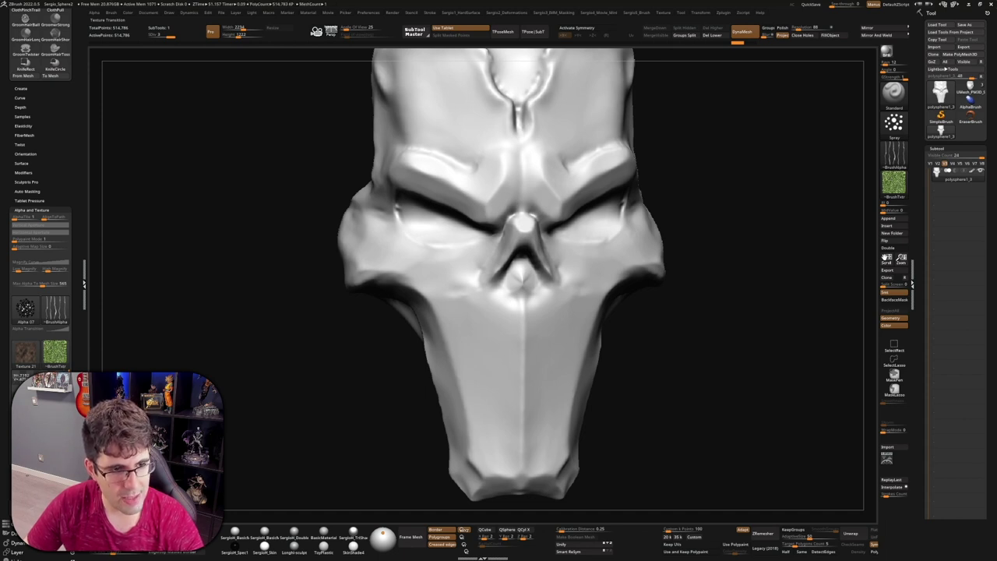
mouse_move(601, 262)
mouse_down()
mouse_move(594, 304)
mouse_move(545, 328)
mouse_move(592, 257)
mouse_up()
drag(732, 312, 748, 304)
mouse_move(639, 226)
mouse_down()
mouse_move(526, 213)
mouse_move(453, 367)
mouse_move(436, 312)
mouse_move(468, 409)
mouse_move(436, 413)
mouse_move(442, 266)
mouse_move(484, 257)
mouse_up()
scroll(509, 414, up, 5)
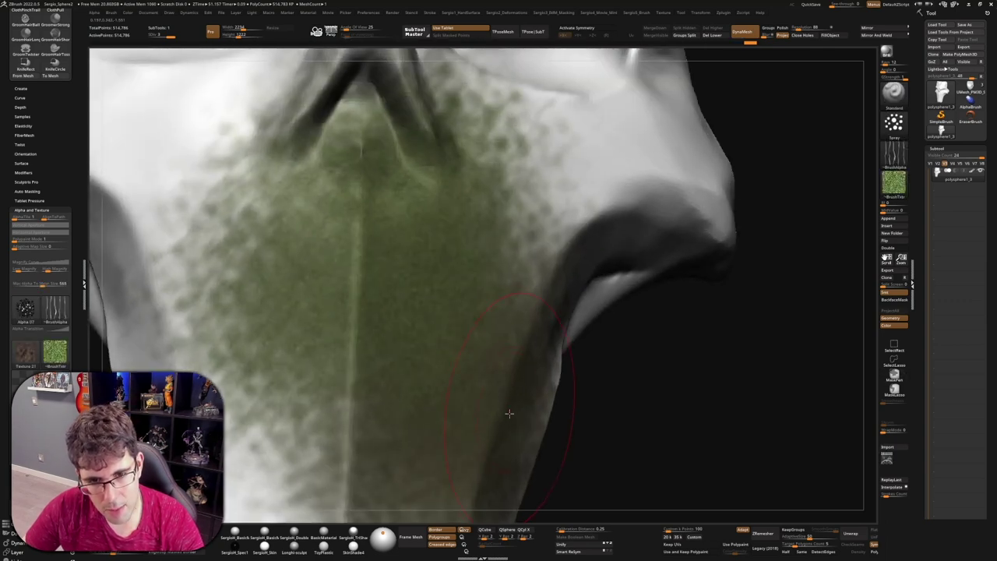
drag(509, 414, 478, 414)
scroll(426, 318, down, 5)
scroll(425, 318, down, 5)
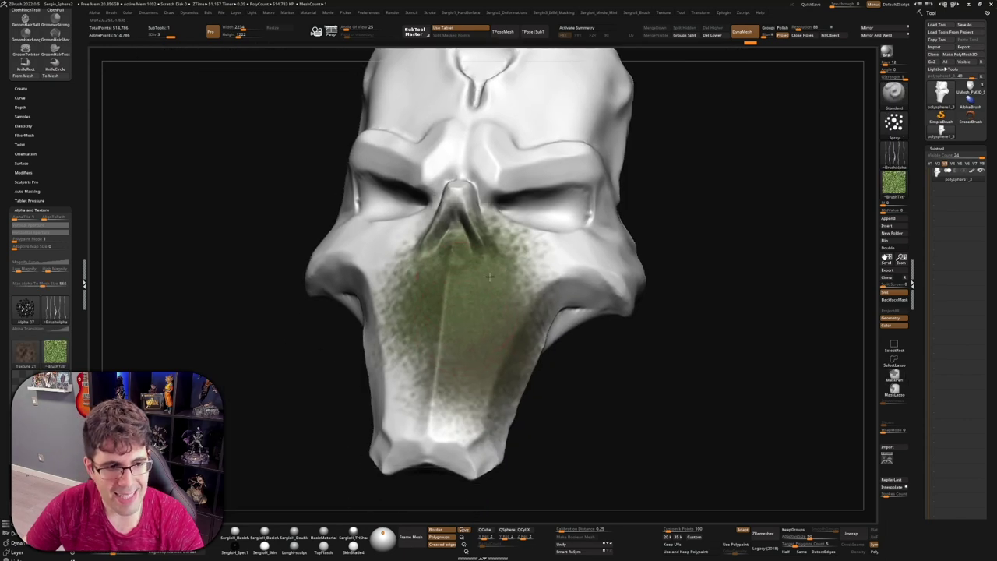
drag(426, 318, 426, 253)
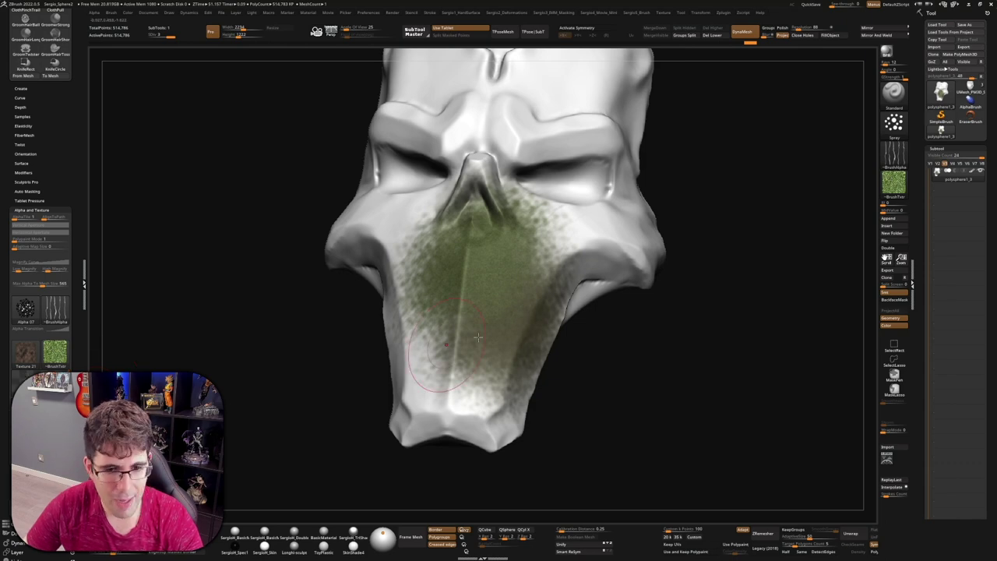
Spray denser green moss over gaps on the lower face, orbiting to check the painted edges
click(55, 352)
mouse_move(574, 304)
mouse_down()
mouse_move(519, 316)
mouse_move(479, 374)
mouse_move(535, 312)
mouse_move(467, 390)
mouse_move(518, 292)
mouse_move(540, 337)
mouse_move(543, 292)
mouse_move(452, 374)
mouse_move(529, 280)
mouse_move(429, 374)
mouse_move(434, 313)
mouse_move(530, 234)
mouse_move(405, 351)
mouse_move(515, 218)
mouse_up()
drag(701, 327, 655, 327)
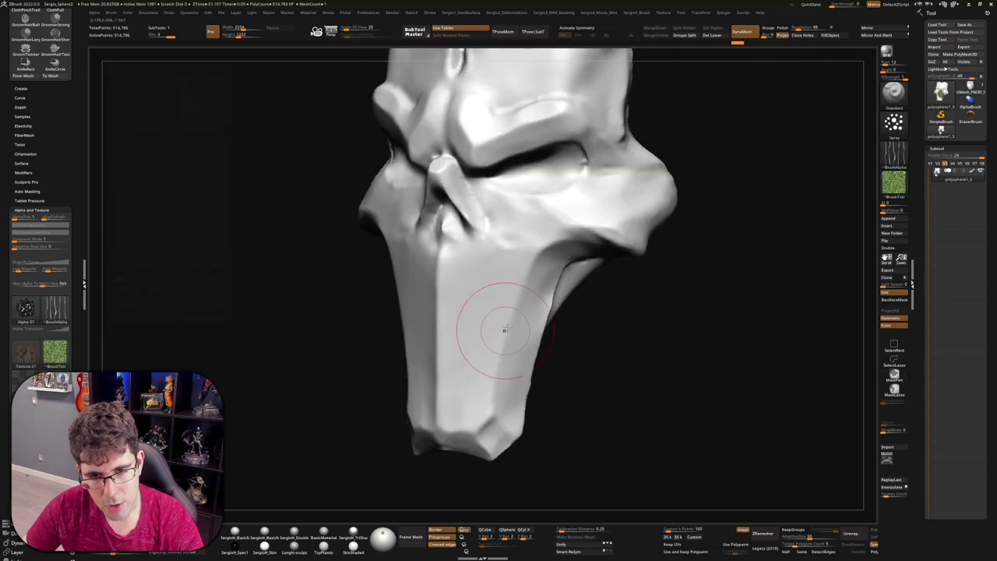
mouse_move(501, 330)
mouse_down()
mouse_move(483, 374)
mouse_move(514, 328)
mouse_move(490, 384)
mouse_move(436, 359)
mouse_up()
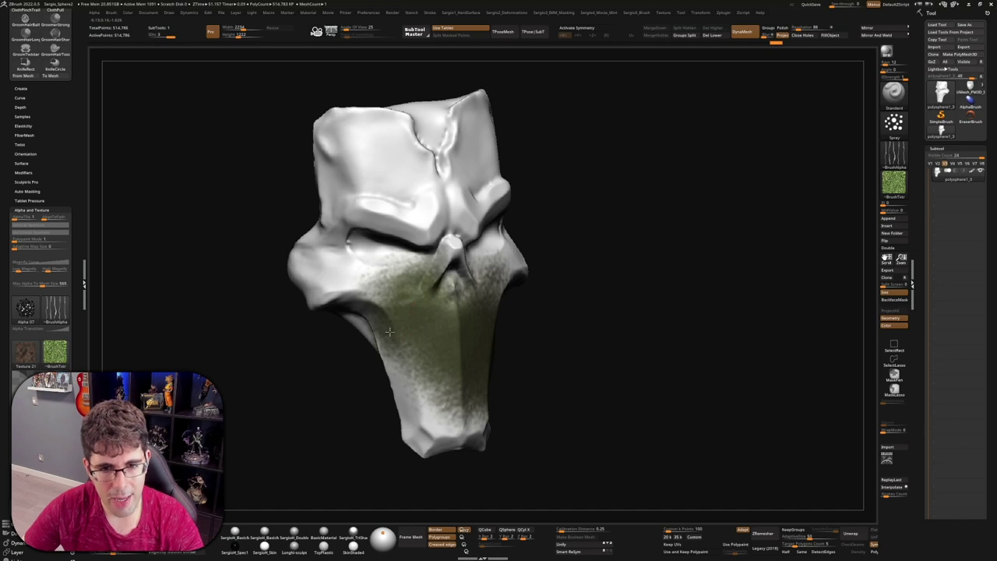
mouse_move(393, 338)
ctrl+right_down()
mouse_move(467, 390)
mouse_move(515, 343)
mouse_move(562, 324)
ctrl+right_up()
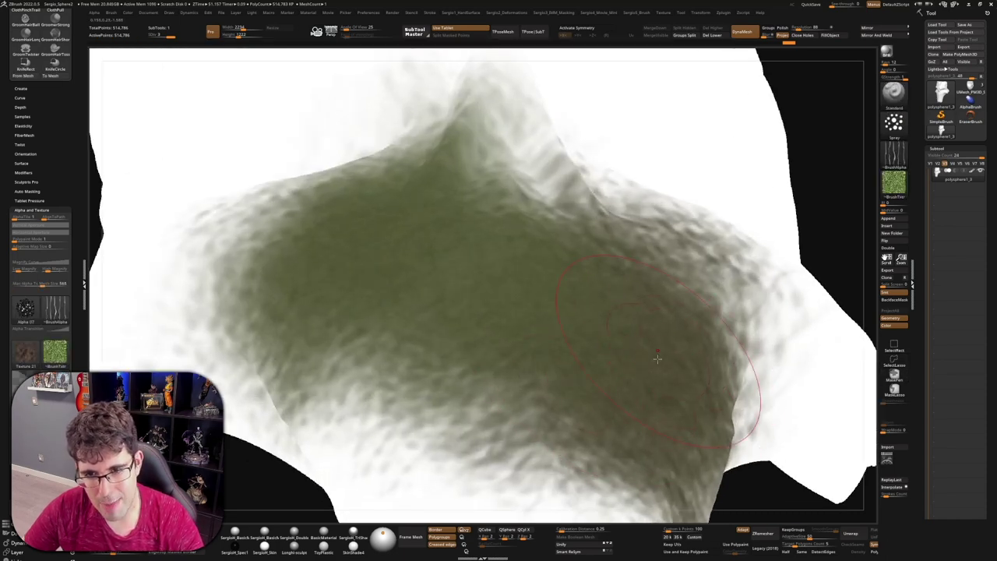
mouse_move(345, 374)
right_down()
mouse_move(345, 409)
mouse_move(421, 387)
mouse_move(179, 362)
right_up()
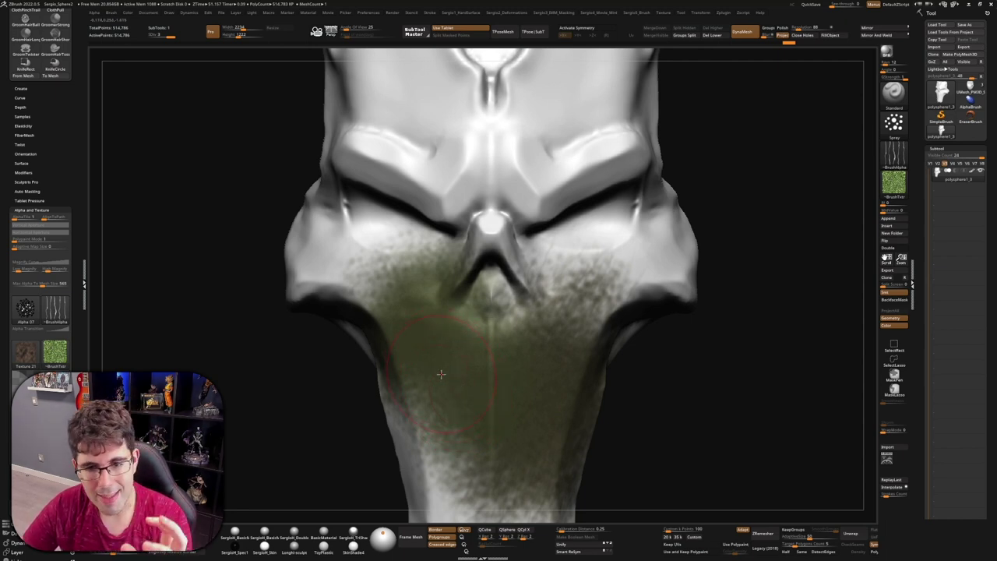
right_drag(441, 374, 529, 353)
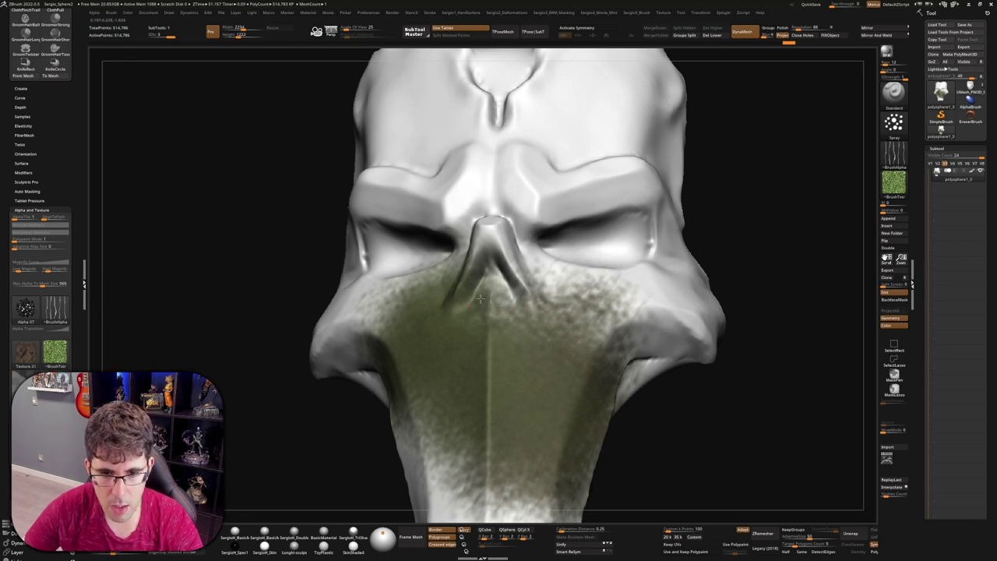
Spray speckles across the right cheek, jaw, left cheek, nose bridge and brow
drag(615, 374, 604, 402)
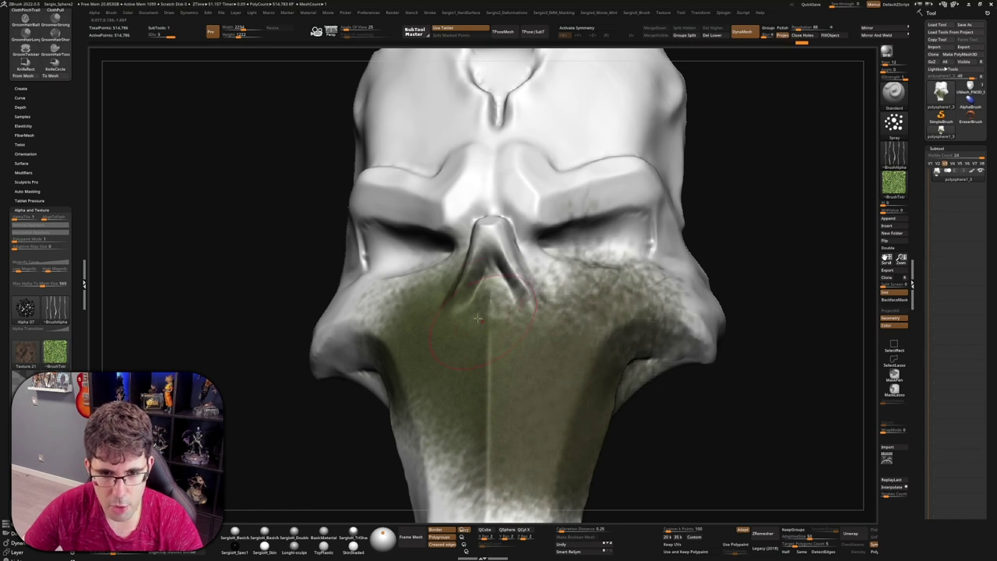
mouse_move(403, 356)
mouse_down()
mouse_move(397, 281)
mouse_move(436, 233)
mouse_move(499, 195)
mouse_move(561, 258)
mouse_up()
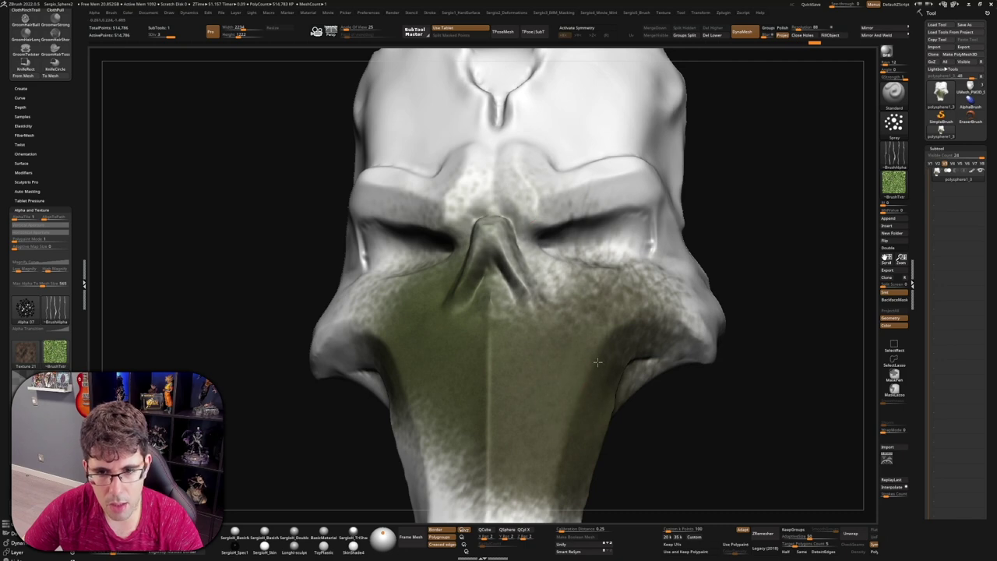
ctrl+right_drag(580, 368, 601, 425)
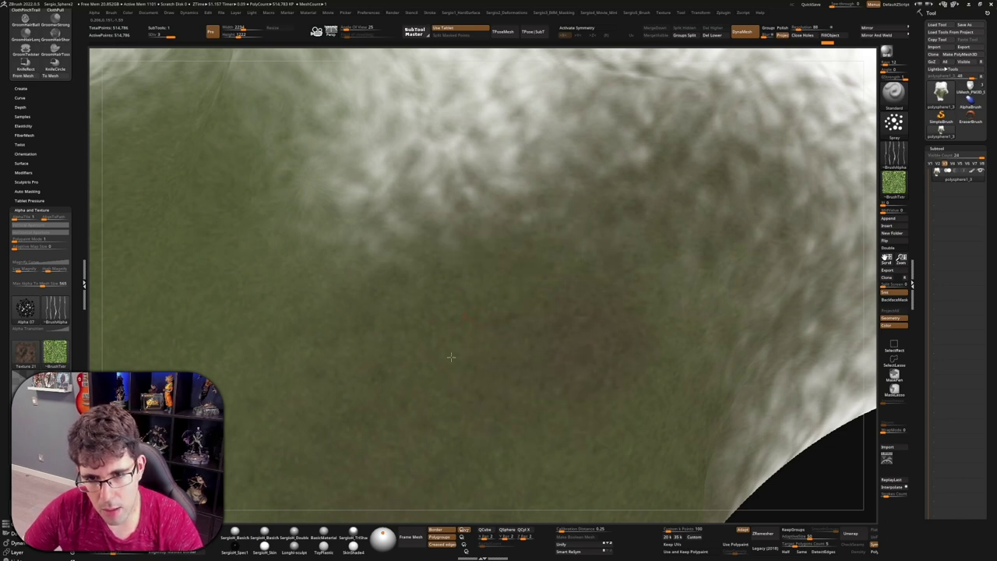
key(f)
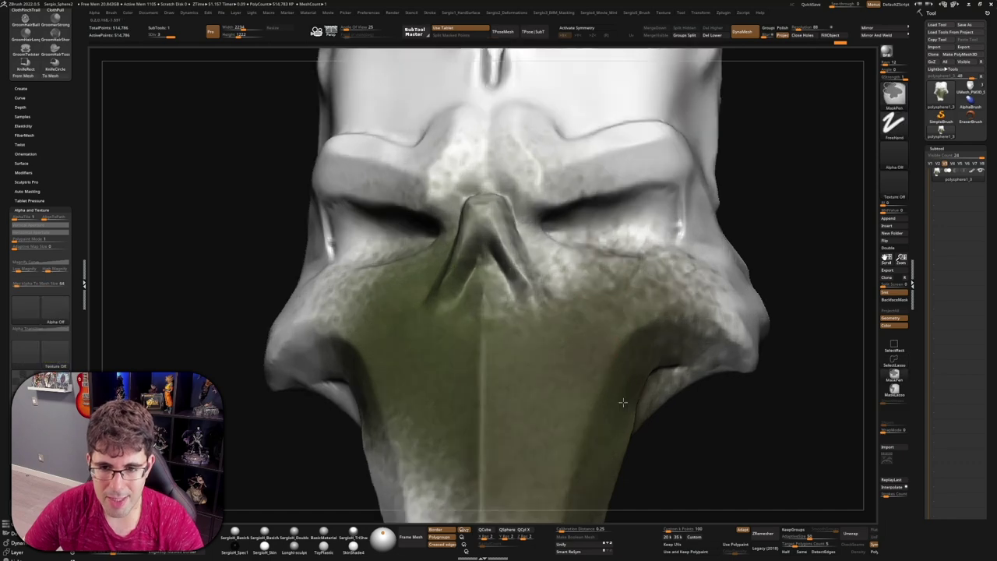
mouse_move(603, 357)
ctrl+right_down()
mouse_move(596, 251)
mouse_move(578, 292)
ctrl+right_up()
Restore the textured spray brush and extend green speckles around the eye sockets
key(b)
key(s)
key(t)
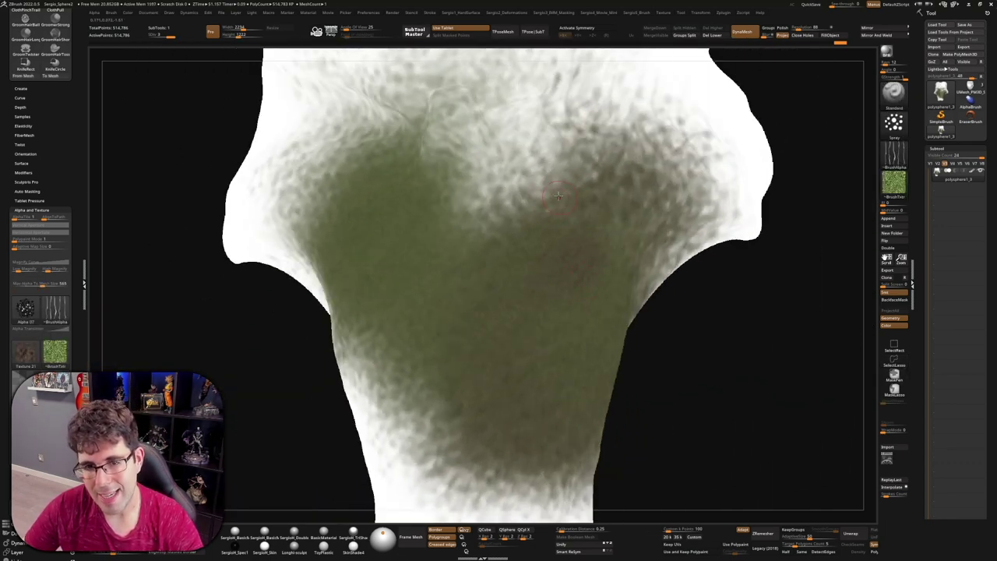
ctrl+right_drag(588, 330, 553, 264)
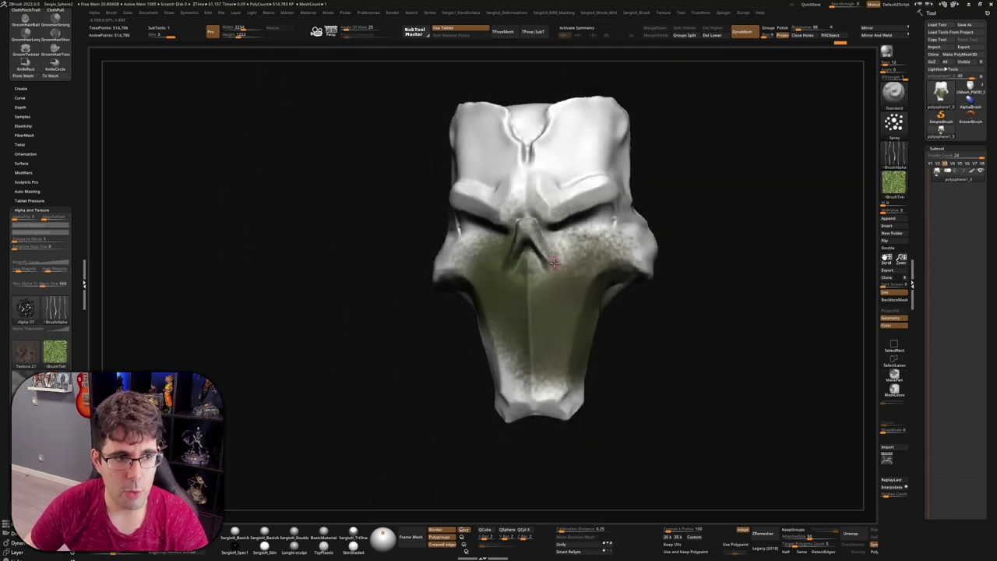
drag(553, 264, 538, 203)
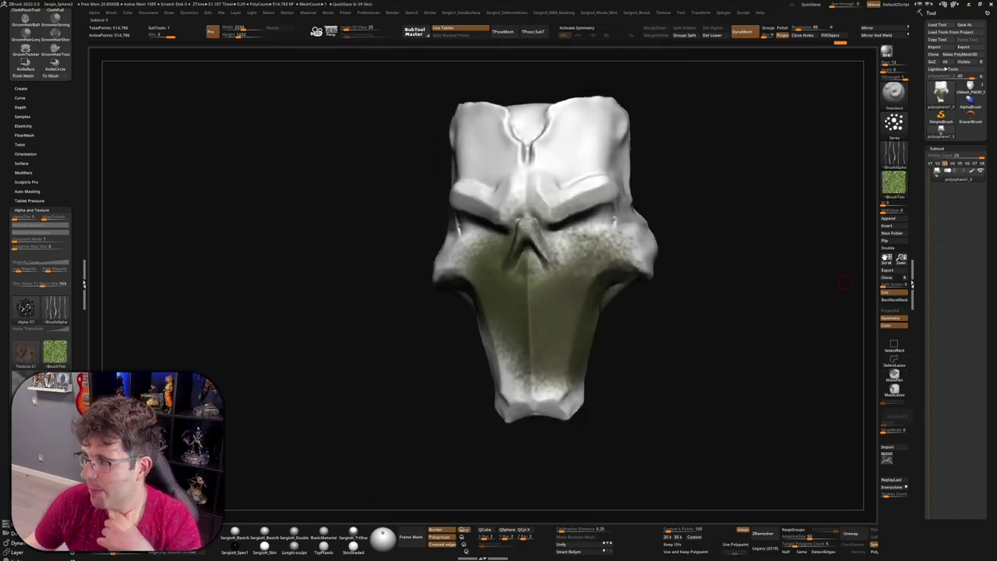
mouse_move(846, 282)
mouse_down()
mouse_move(490, 330)
mouse_move(549, 325)
mouse_up()
scroll(549, 325, up, 1)
scroll(553, 317, up, 1)
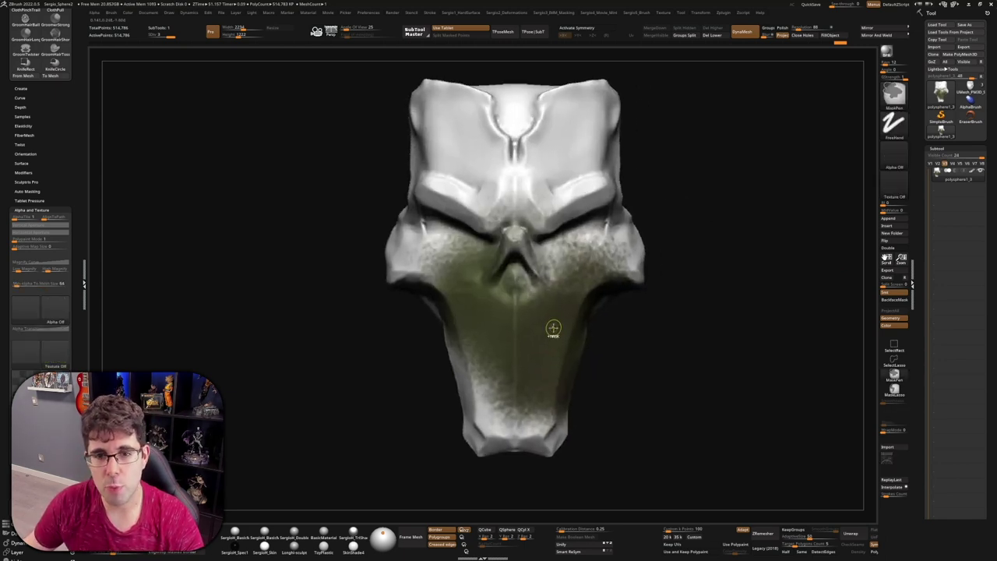
scroll(565, 323, up, 1)
scroll(570, 323, up, 1)
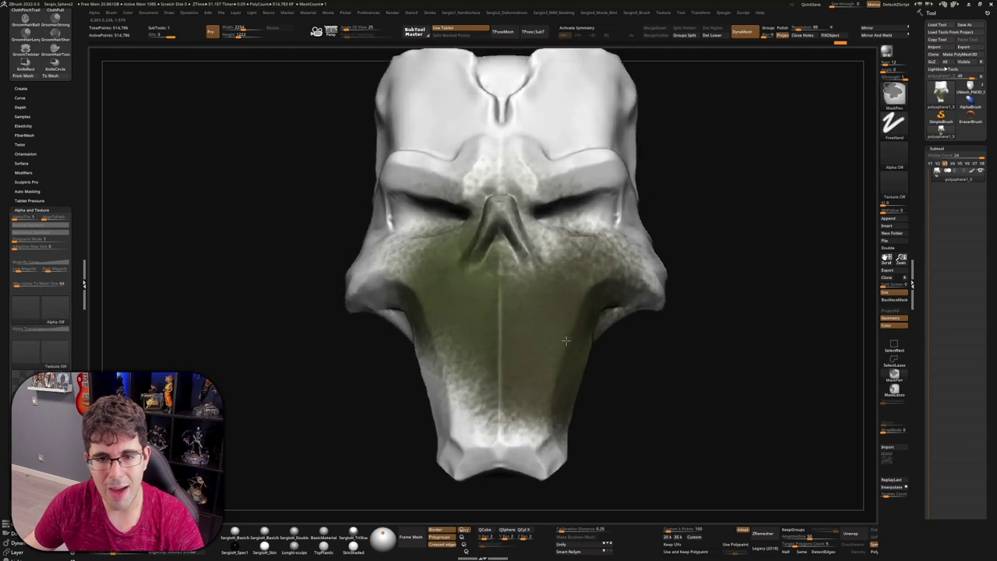
scroll(581, 325, up, 1)
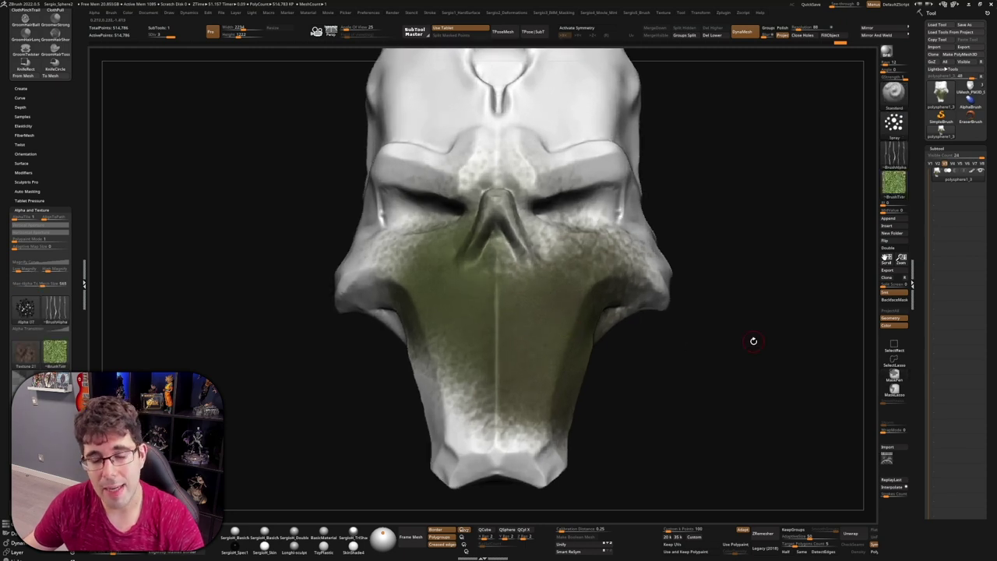